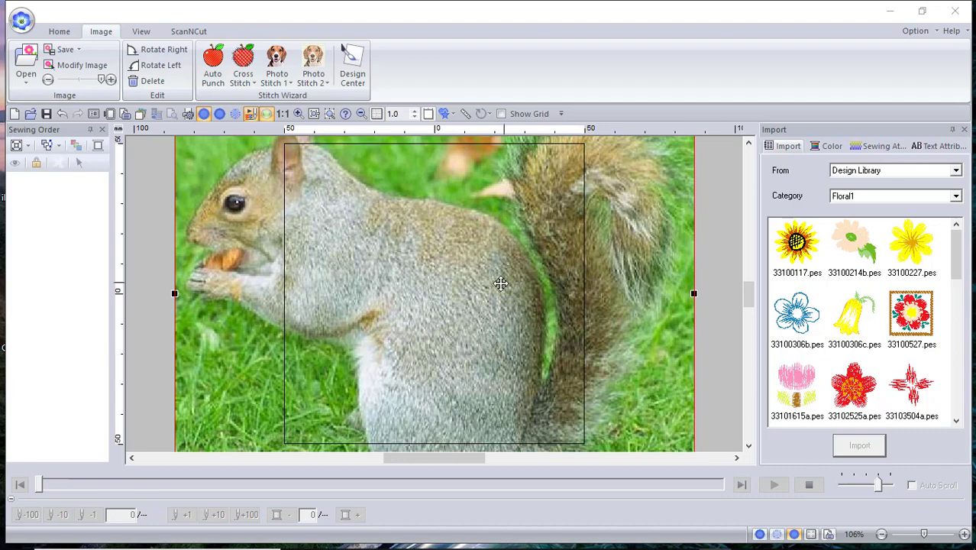
Delete the squirrel image from the design page
{"action": "right_click", "coordinate": [442, 274]}
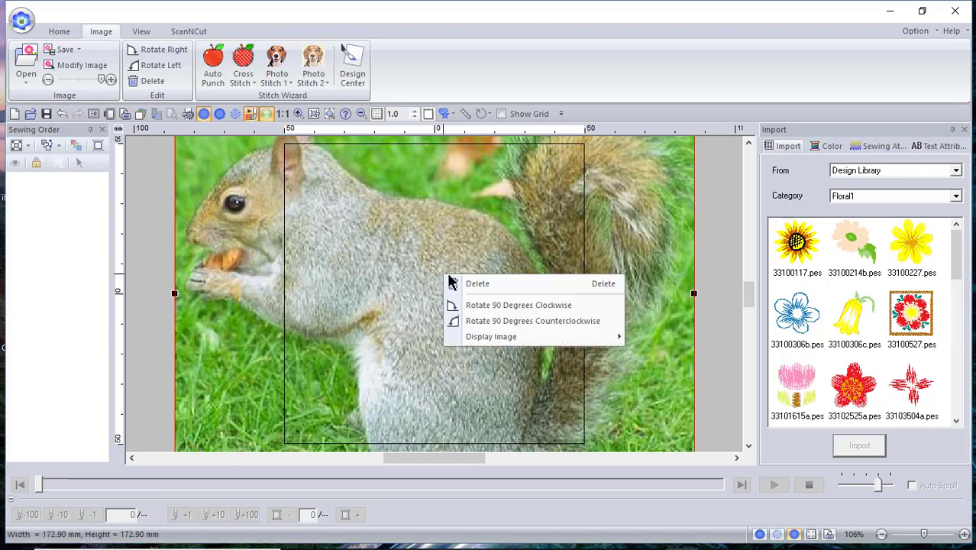
{"action": "left_click", "coordinate": [490, 283]}
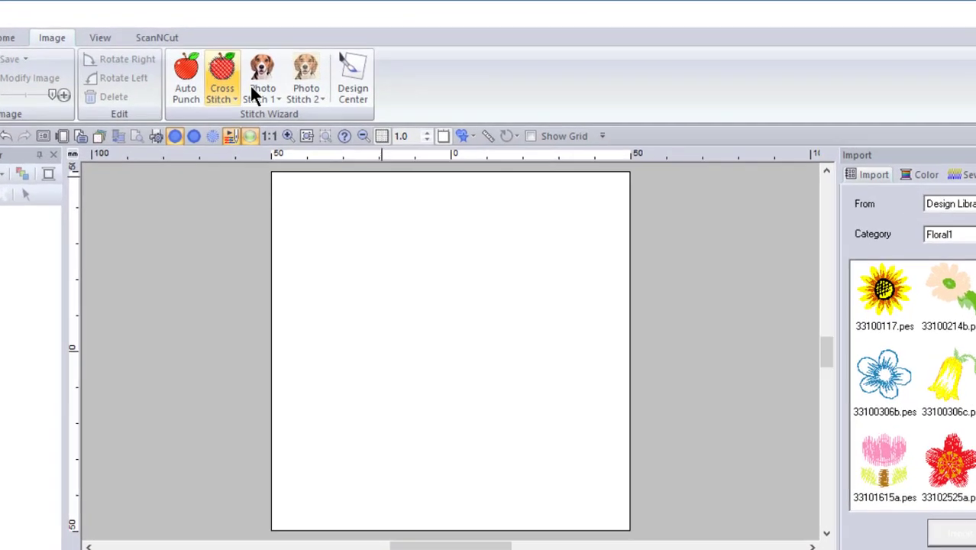
Start Photo Stitch 1 in Color and open squirre.jpg from the Photo Stitch sample folder
{"action": "left_click", "coordinate": [262, 71]}
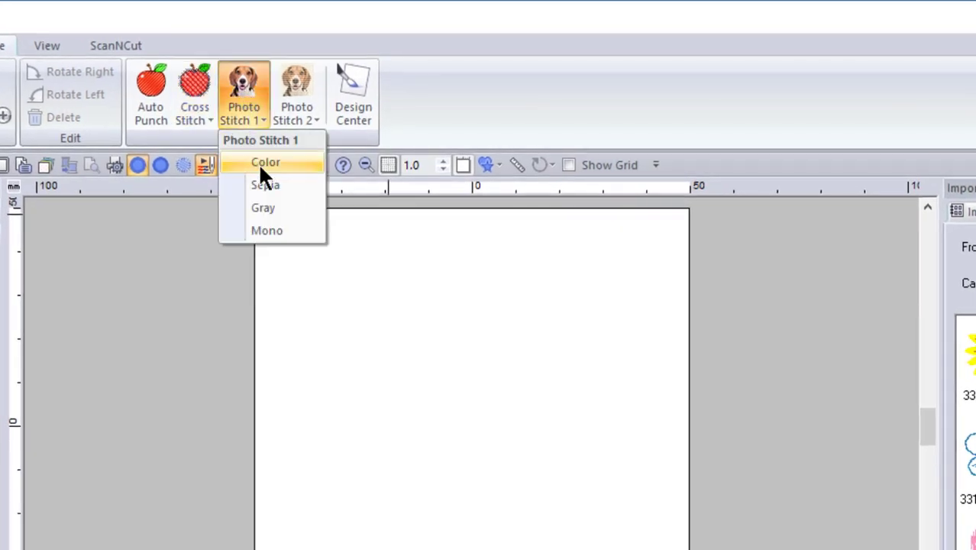
{"action": "left_click", "coordinate": [260, 165]}
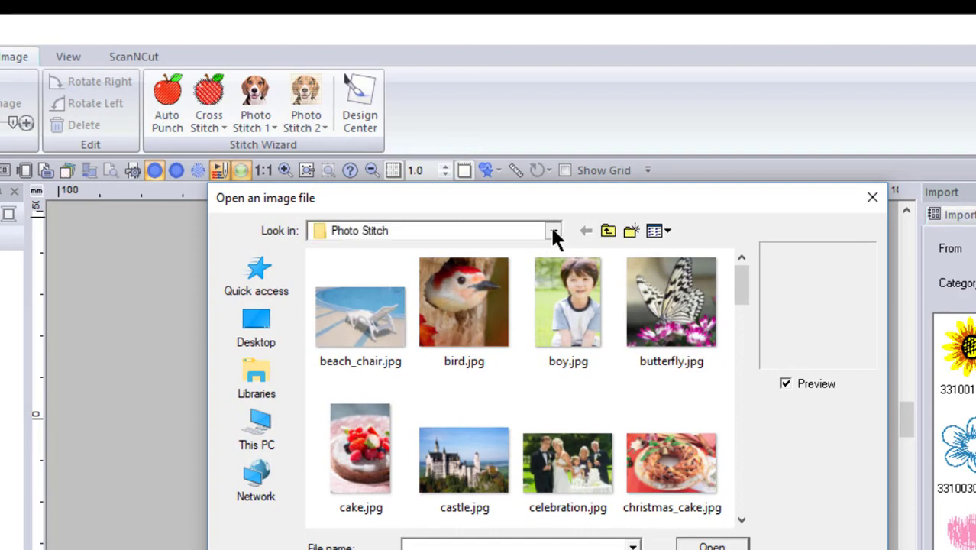
{"action": "left_click", "coordinate": [552, 231]}
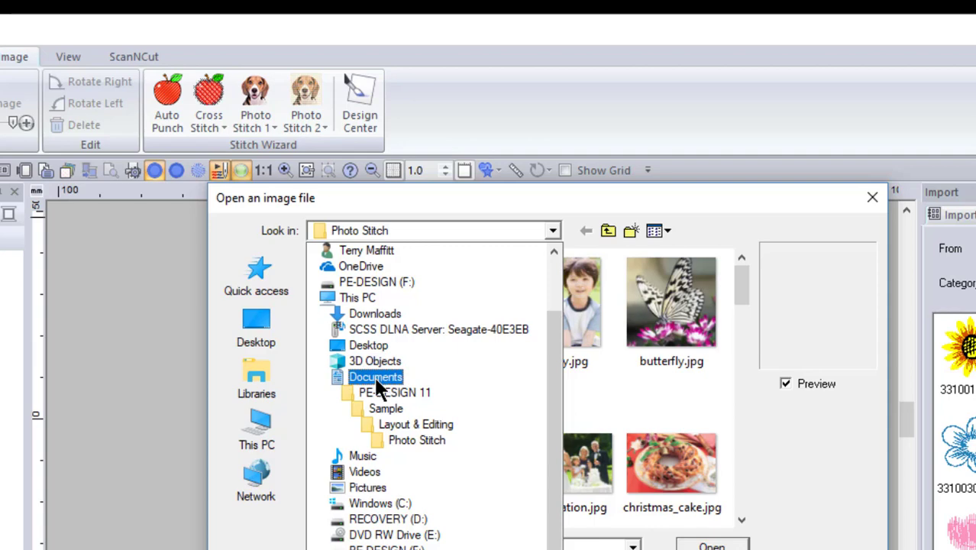
{"action": "key", "text": "Escape"}
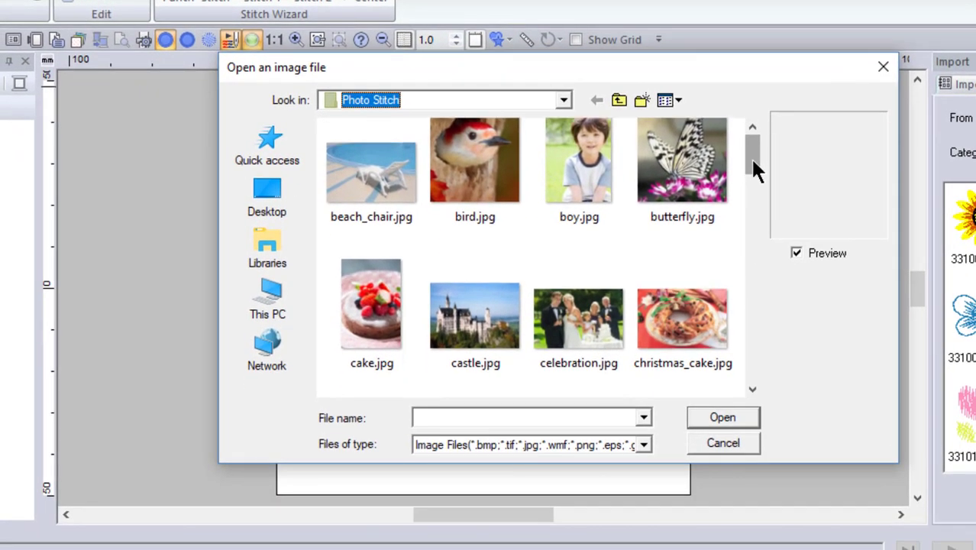
{"action": "left_click_drag", "start_coordinate": [742, 287], "coordinate": [741, 378]}
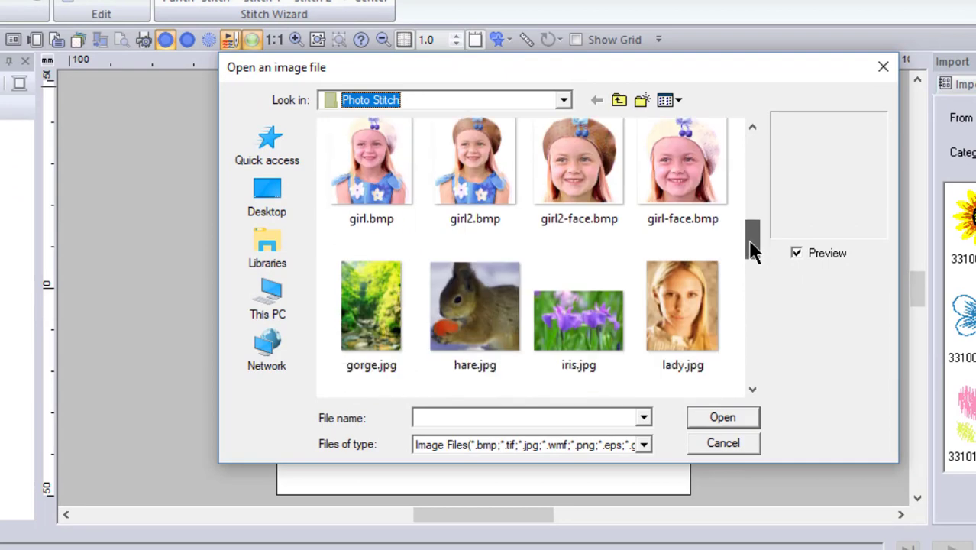
{"action": "left_click_drag", "start_coordinate": [752, 252], "coordinate": [752, 320]}
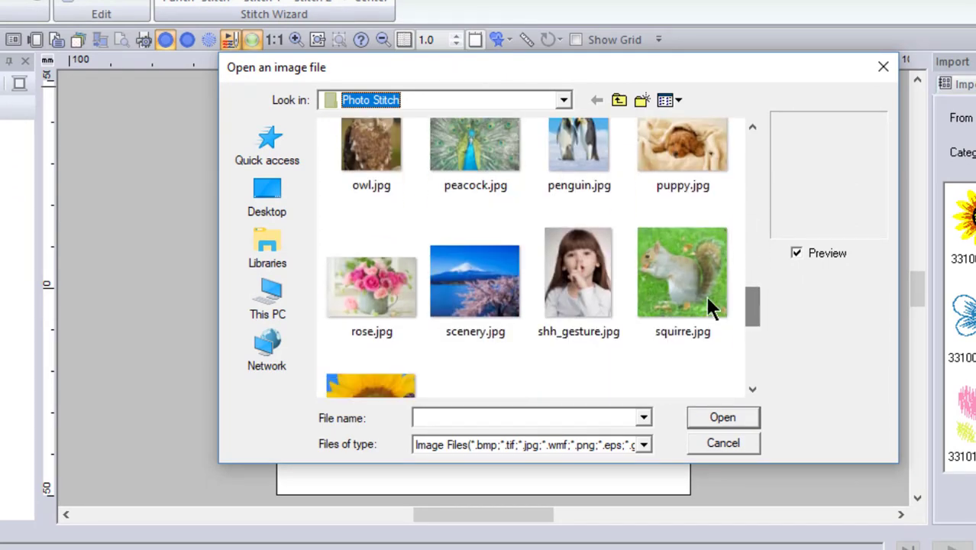
{"action": "left_click", "coordinate": [643, 239]}
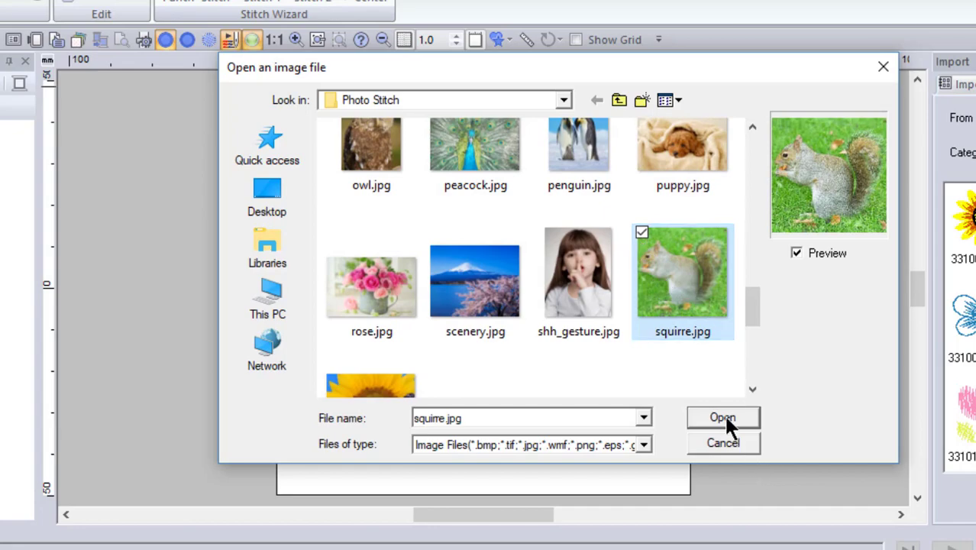
{"action": "left_click", "coordinate": [724, 413]}
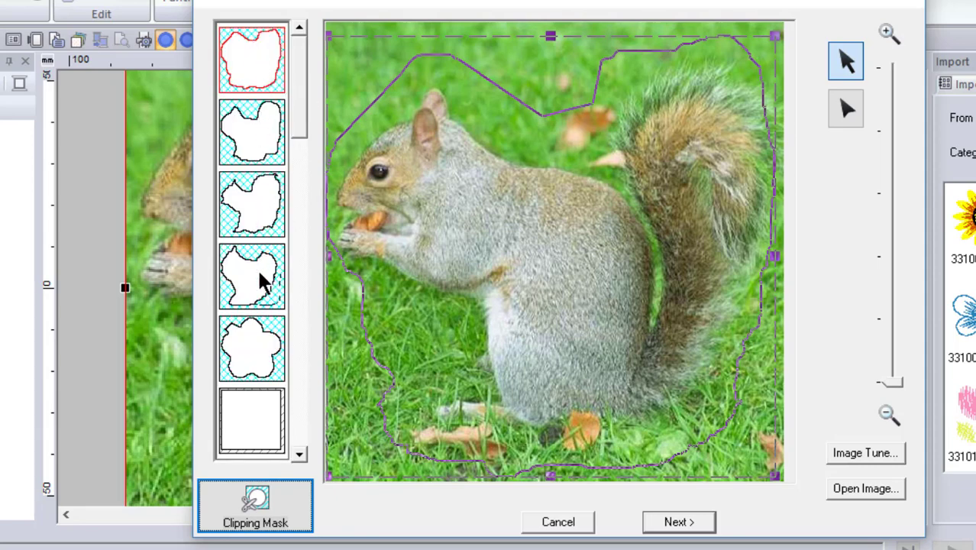
Choose the rectangular mask and resize its frame so that it encloses the whole squirrel
{"action": "left_click", "coordinate": [272, 420]}
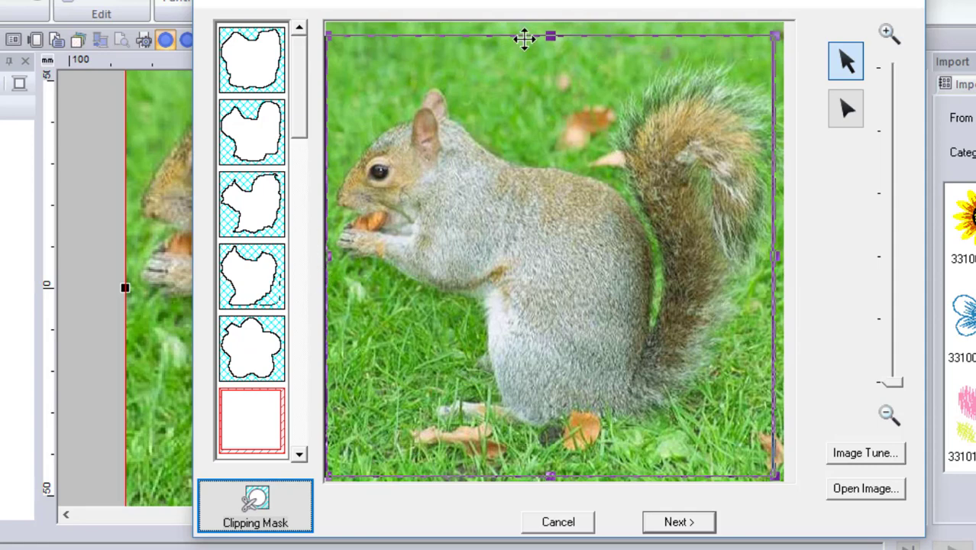
{"action": "left_click_drag", "start_coordinate": [552, 107], "coordinate": [551, 108]}
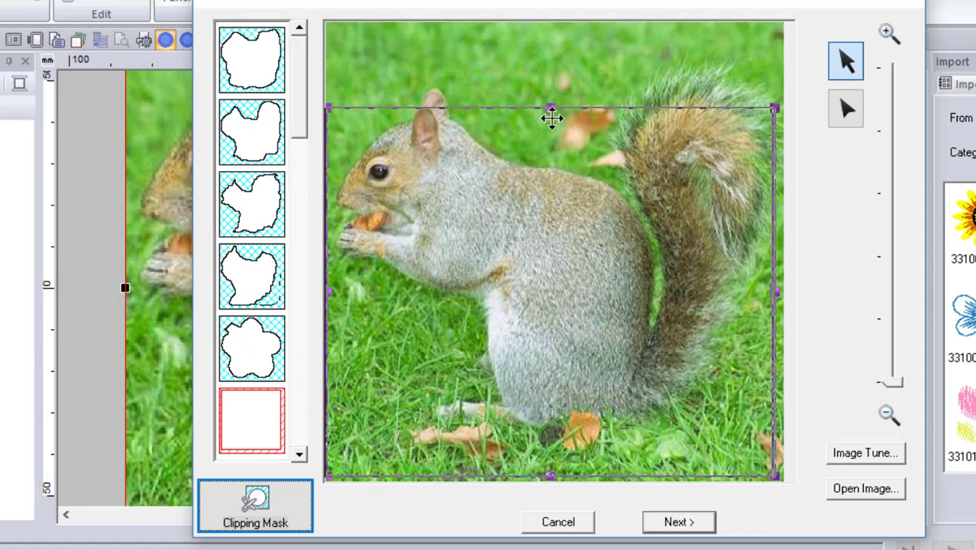
{"action": "left_click_drag", "start_coordinate": [558, 40], "coordinate": [559, 40]}
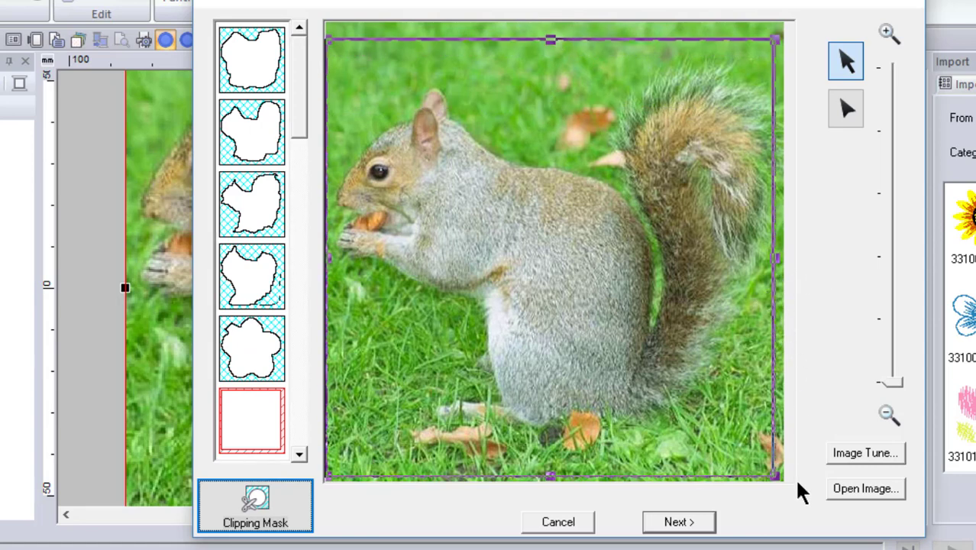
{"action": "left_click_drag", "start_coordinate": [586, 350], "coordinate": [577, 344]}
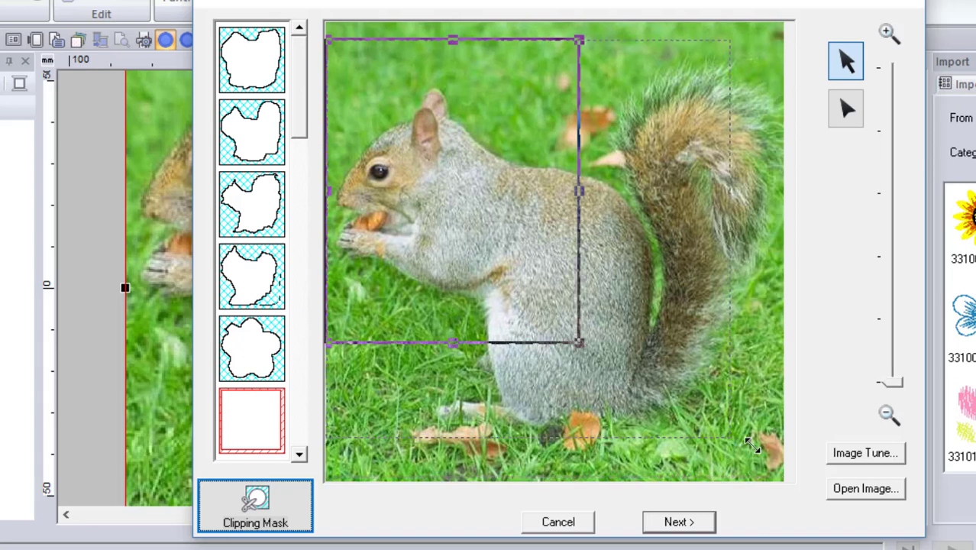
{"action": "left_click_drag", "start_coordinate": [769, 454], "coordinate": [777, 456]}
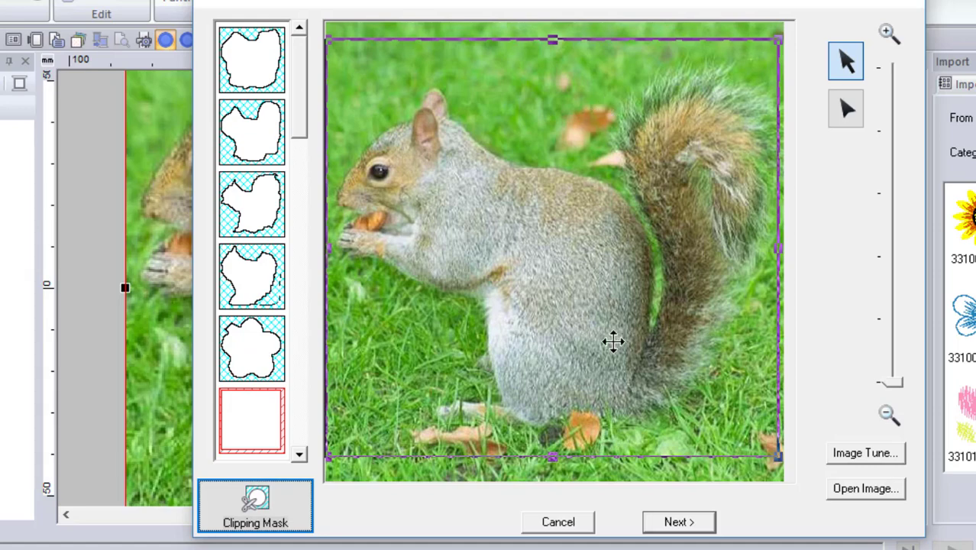
Continue to the image size stage and look at the hoop and page options in Design Settings
{"action": "left_click", "coordinate": [691, 524]}
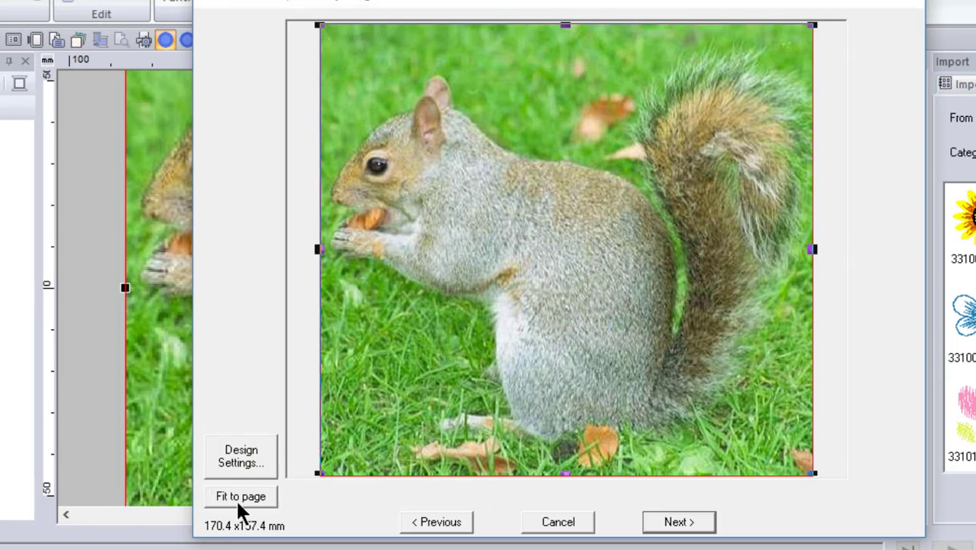
{"action": "left_click", "coordinate": [237, 457]}
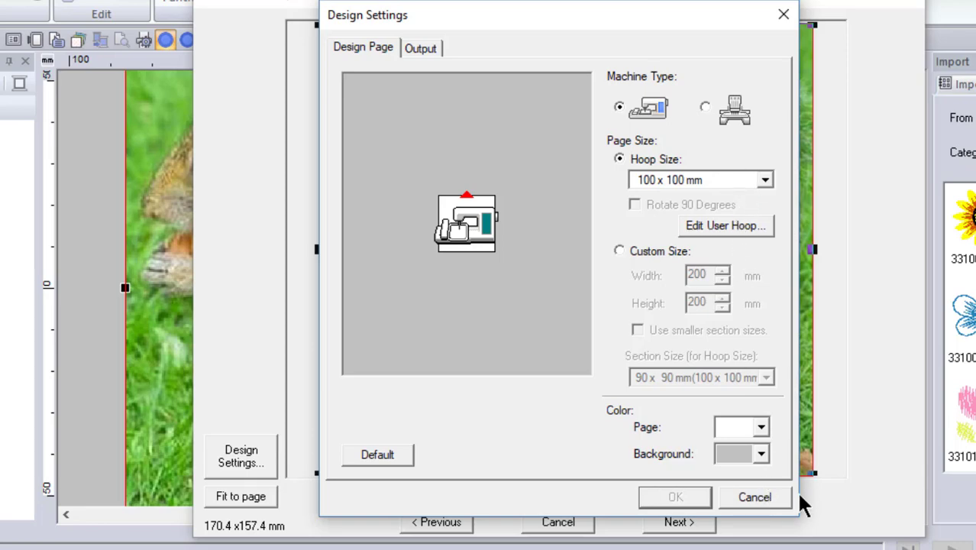
{"action": "left_click", "coordinate": [757, 496]}
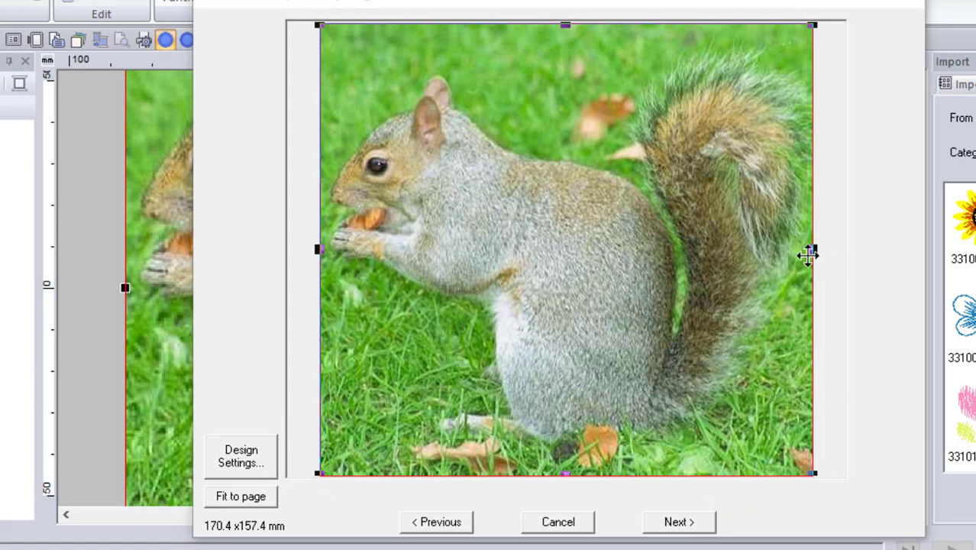
Try narrowing the squirrel image to about 62 mm wide by pulling in its side edges, and leave the wizard
{"action": "left_click_drag", "start_coordinate": [813, 248], "coordinate": [611, 240]}
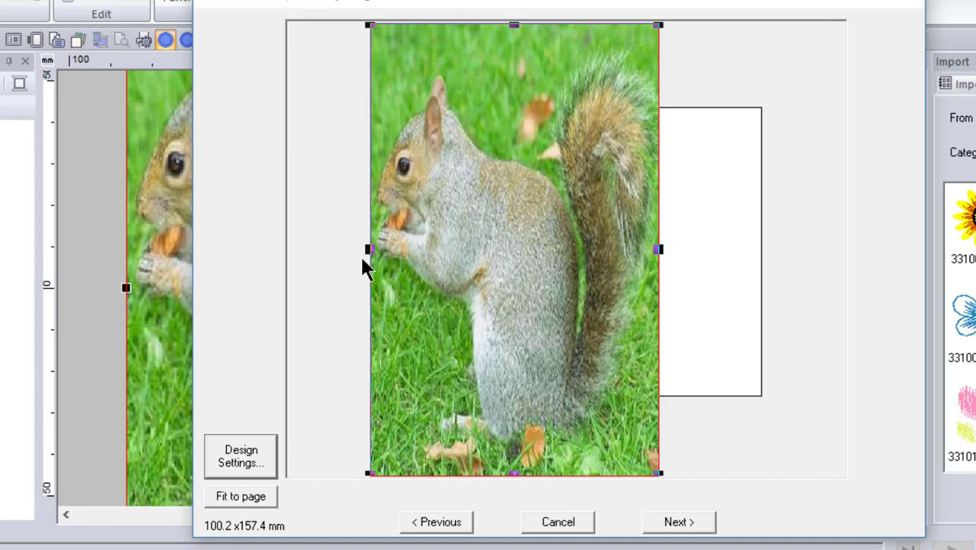
{"action": "left_click_drag", "start_coordinate": [369, 248], "coordinate": [536, 290]}
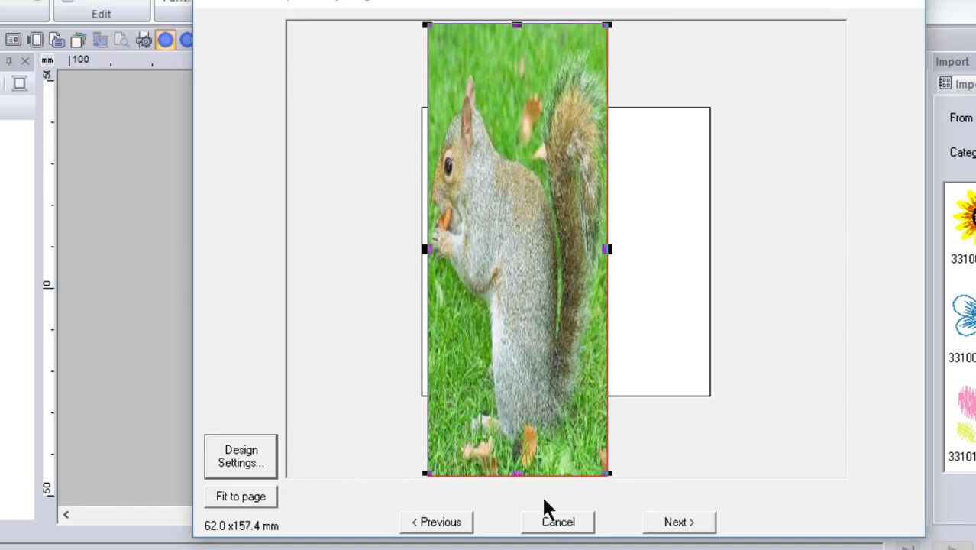
{"action": "left_click", "coordinate": [445, 523]}
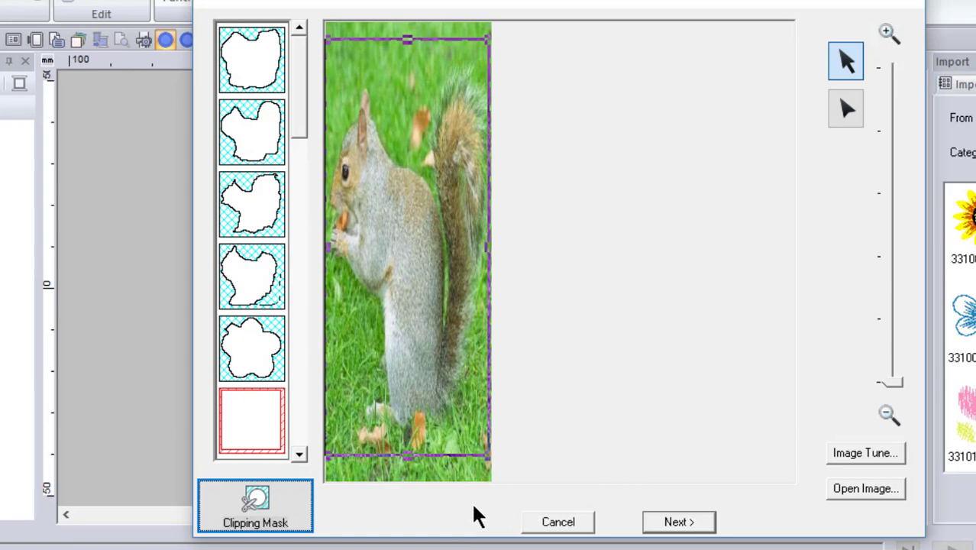
{"action": "left_click", "coordinate": [543, 525]}
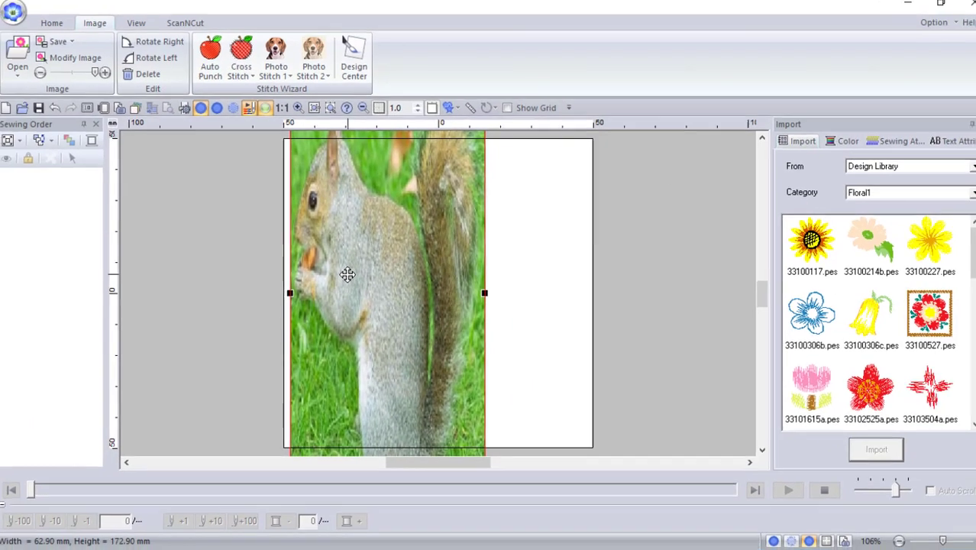
Delete the distorted squirrel image and reload squirre.jpg with Photo Stitch 1 in Color
{"action": "right_click", "coordinate": [356, 267]}
{"action": "left_click", "coordinate": [396, 272]}
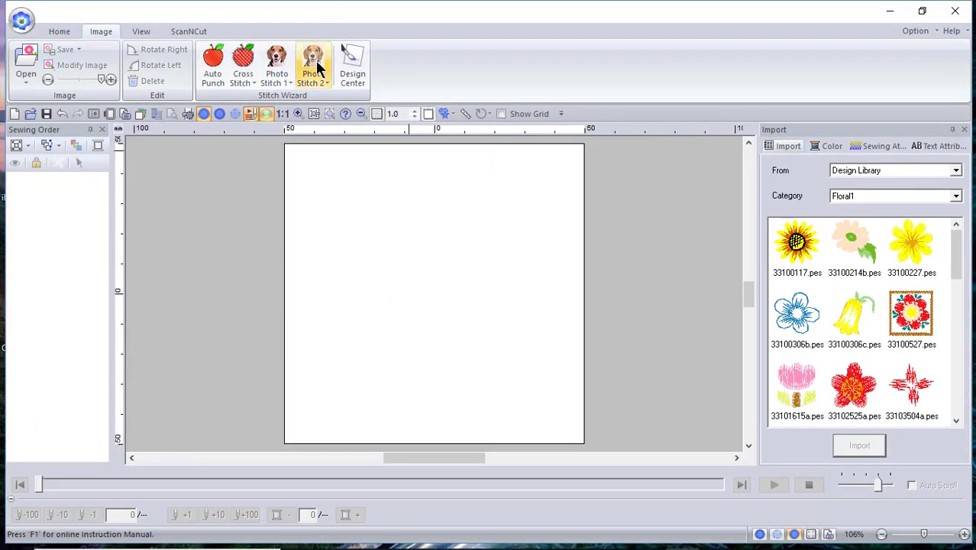
{"action": "left_click", "coordinate": [285, 80]}
{"action": "left_click", "coordinate": [292, 113]}
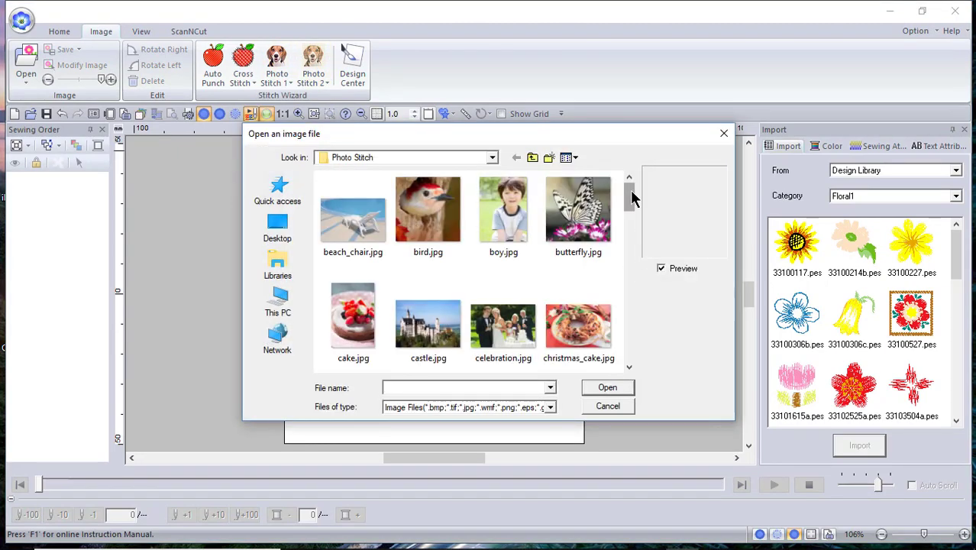
{"action": "left_click_drag", "start_coordinate": [630, 197], "coordinate": [630, 305]}
{"action": "left_click", "coordinate": [580, 334]}
{"action": "left_click", "coordinate": [607, 387]}
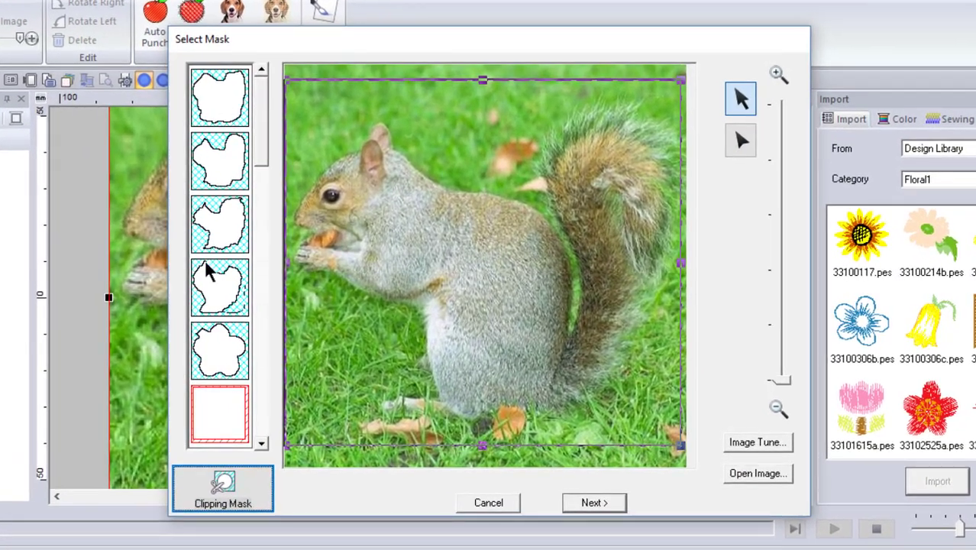
Apply the pentagon mask to the squirrel image and adjust its height from the upper edge
{"action": "left_click_drag", "start_coordinate": [259, 112], "coordinate": [262, 241]}
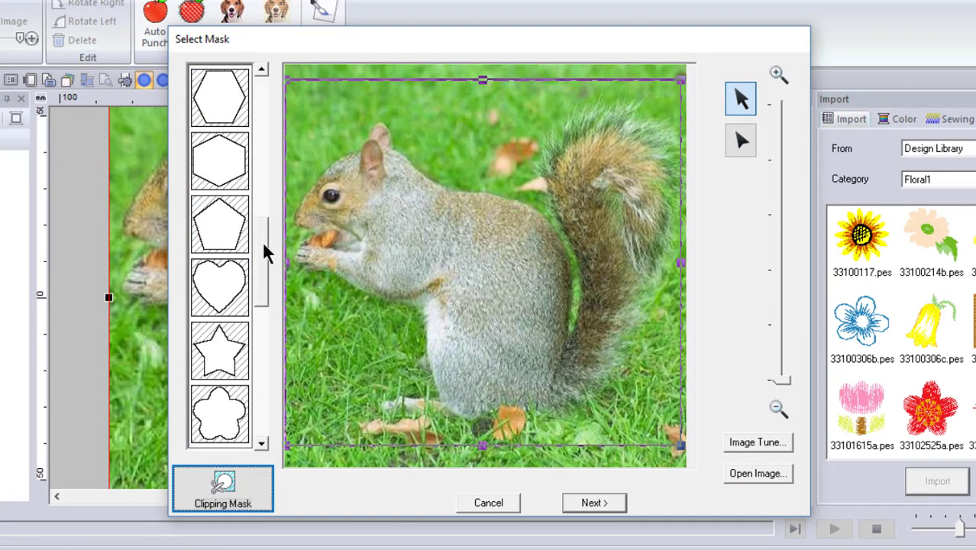
{"action": "left_click", "coordinate": [222, 225]}
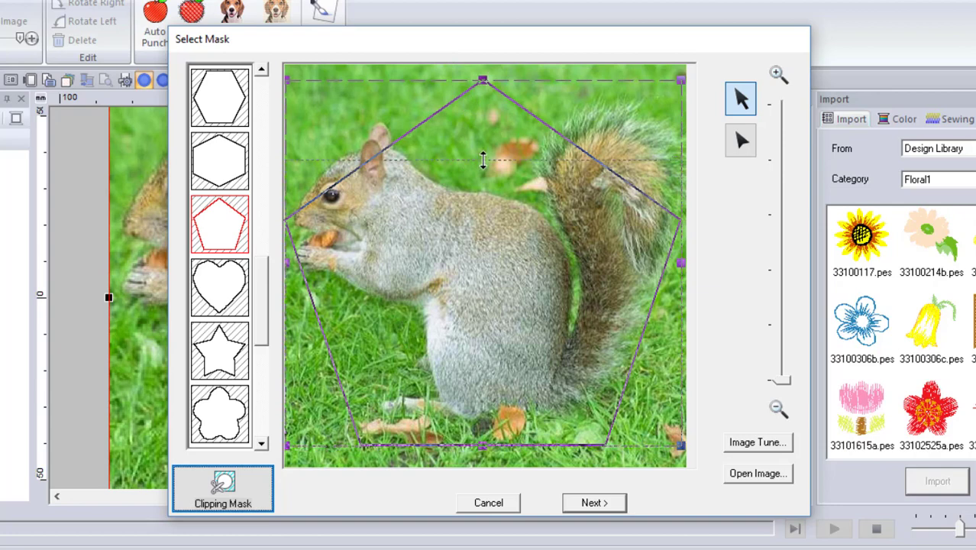
{"action": "left_click_drag", "start_coordinate": [483, 158], "coordinate": [481, 161]}
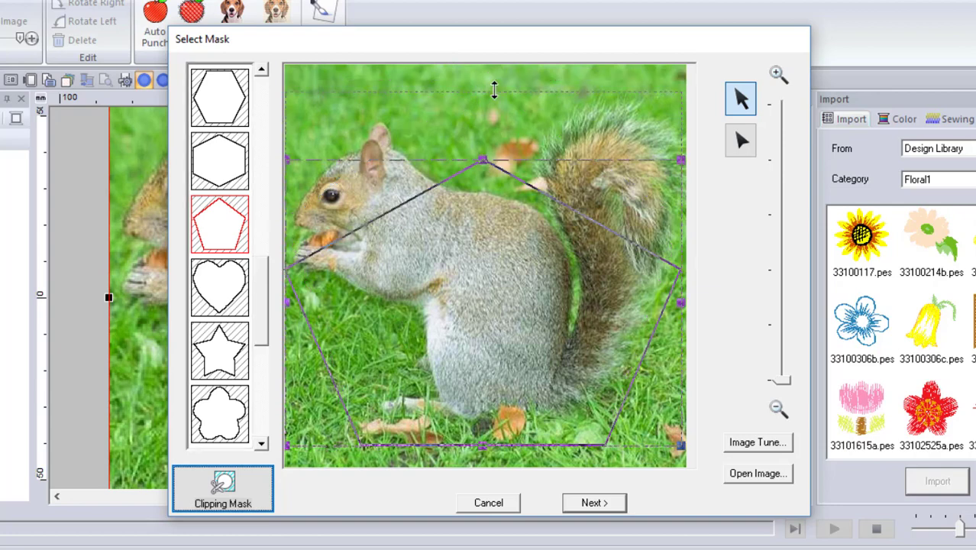
{"action": "left_click_drag", "start_coordinate": [494, 90], "coordinate": [493, 92]}
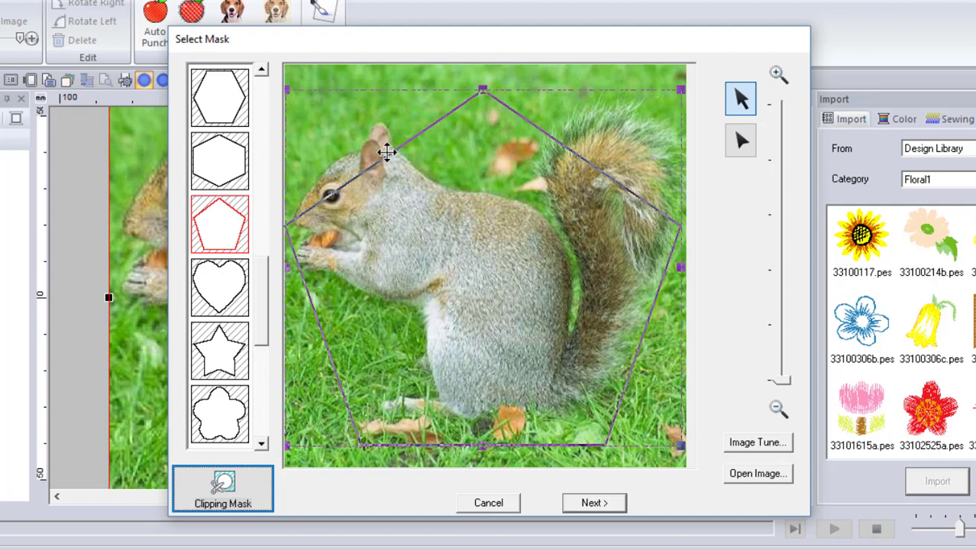
Move the pentagon mask up to the image's upper edge so that it frames the squirrel's head and tail
{"action": "left_click_drag", "start_coordinate": [387, 152], "coordinate": [342, 116]}
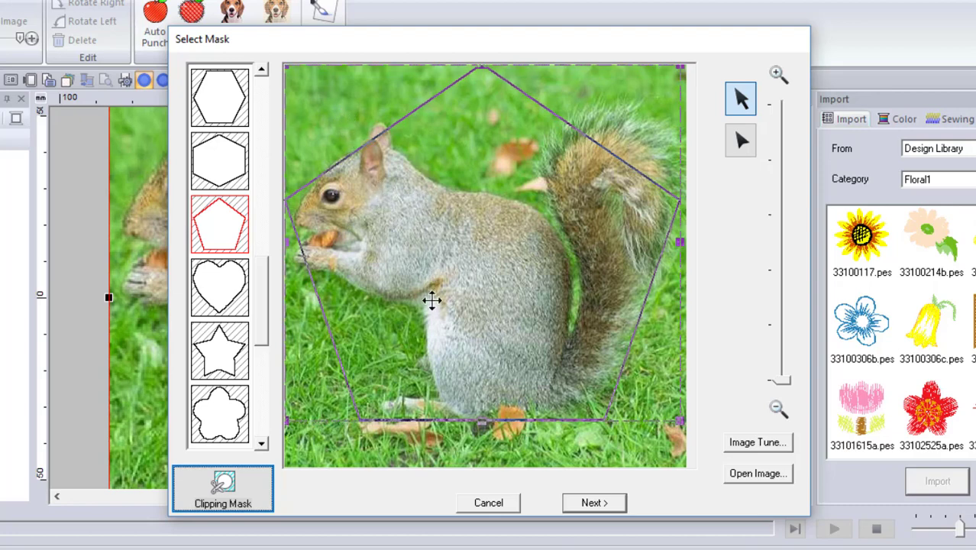
{"action": "left_click", "coordinate": [493, 328]}
{"action": "left_click_drag", "start_coordinate": [493, 327], "coordinate": [503, 147]}
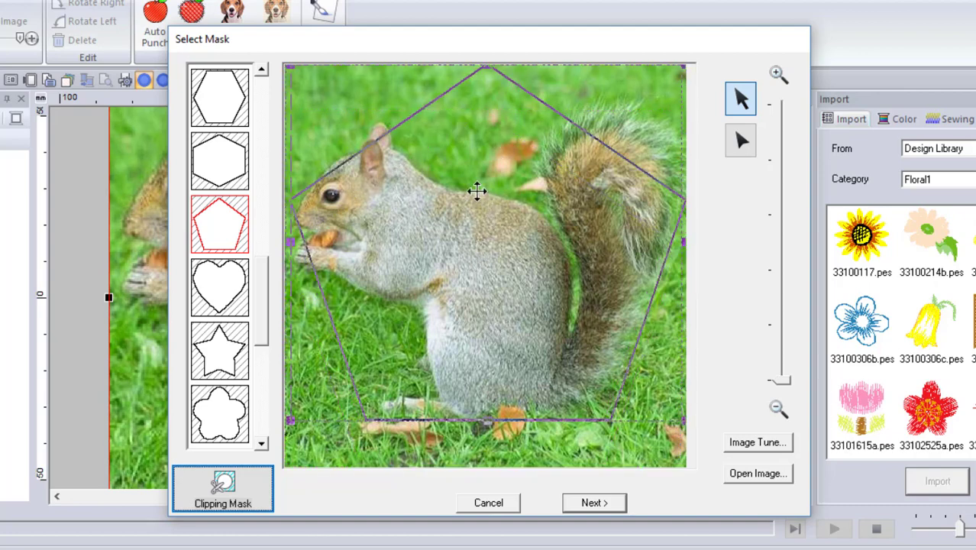
{"action": "left_click_drag", "start_coordinate": [477, 179], "coordinate": [472, 184]}
{"action": "left_click_drag", "start_coordinate": [462, 219], "coordinate": [440, 144]}
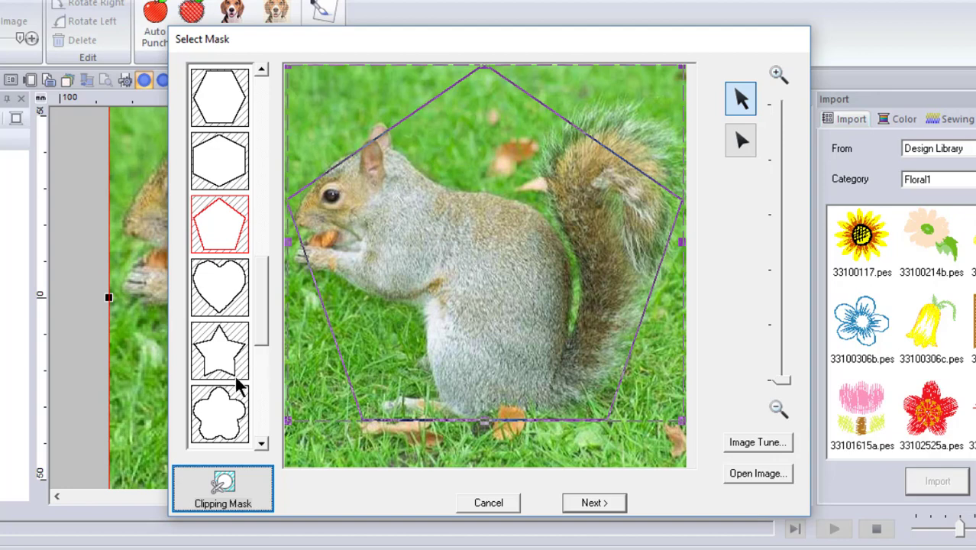
Try the five-petal flower mask and switch to the inverted triangle mask
{"action": "left_click", "coordinate": [226, 414]}
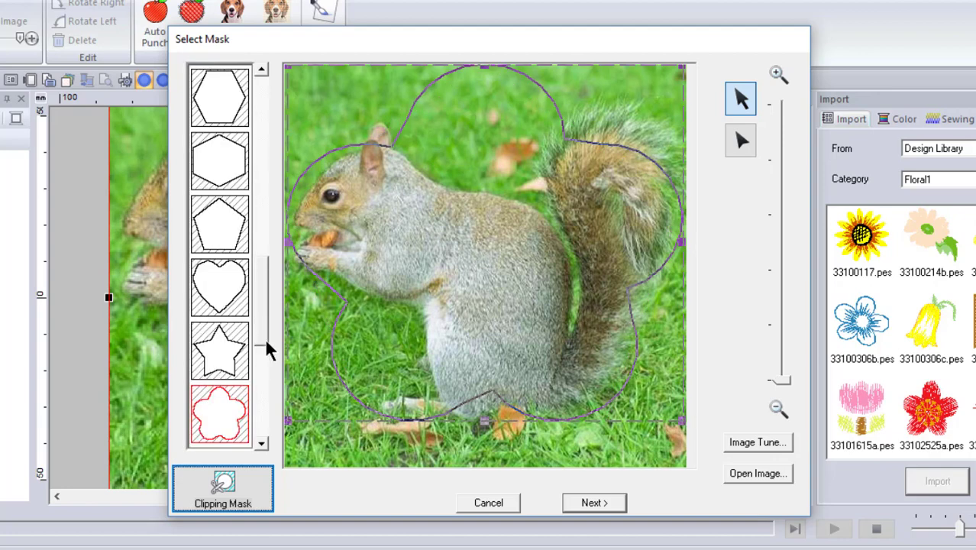
{"action": "left_click_drag", "start_coordinate": [264, 337], "coordinate": [262, 401]}
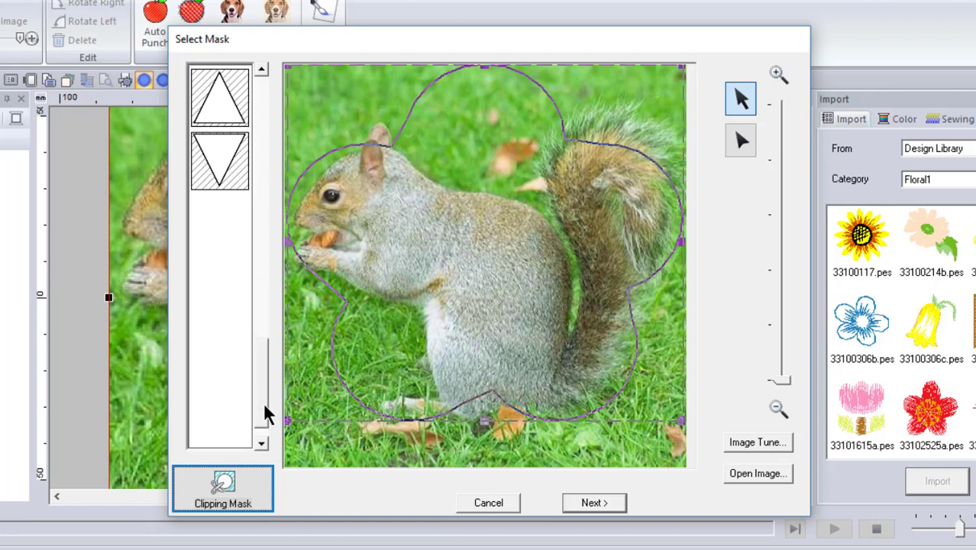
{"action": "left_click", "coordinate": [224, 160]}
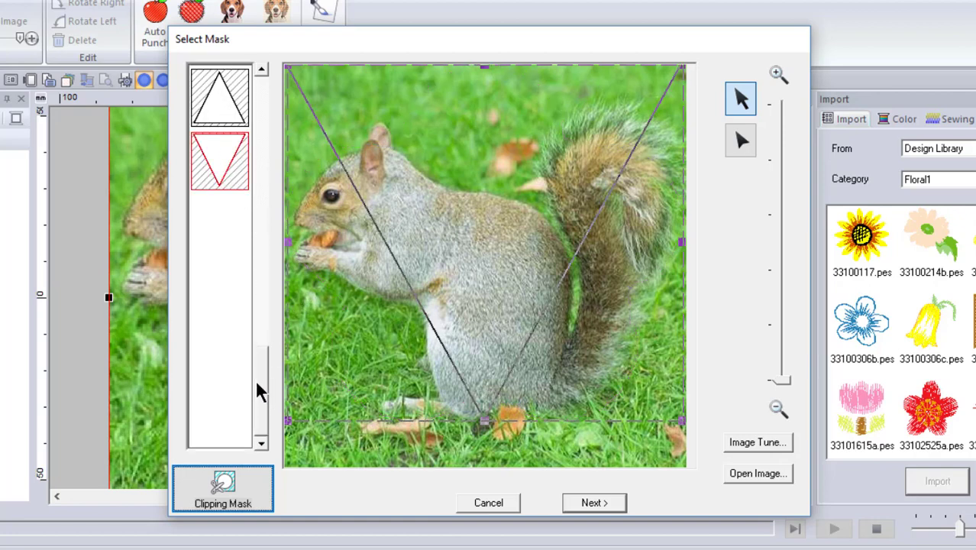
Try the first custom outline mask on the squirrel image, check the masked shape, and return to mask selection
{"action": "left_click_drag", "start_coordinate": [257, 384], "coordinate": [271, 143]}
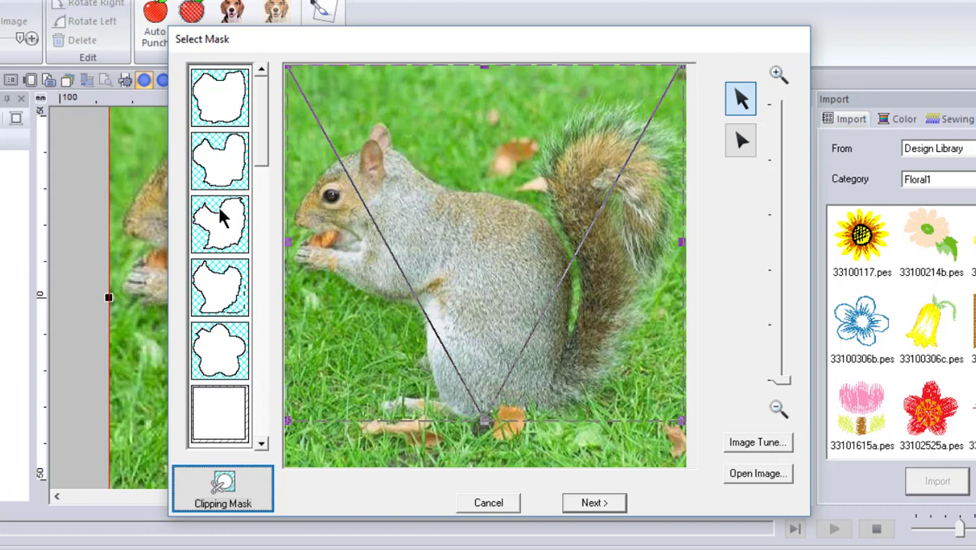
{"action": "left_click", "coordinate": [223, 498]}
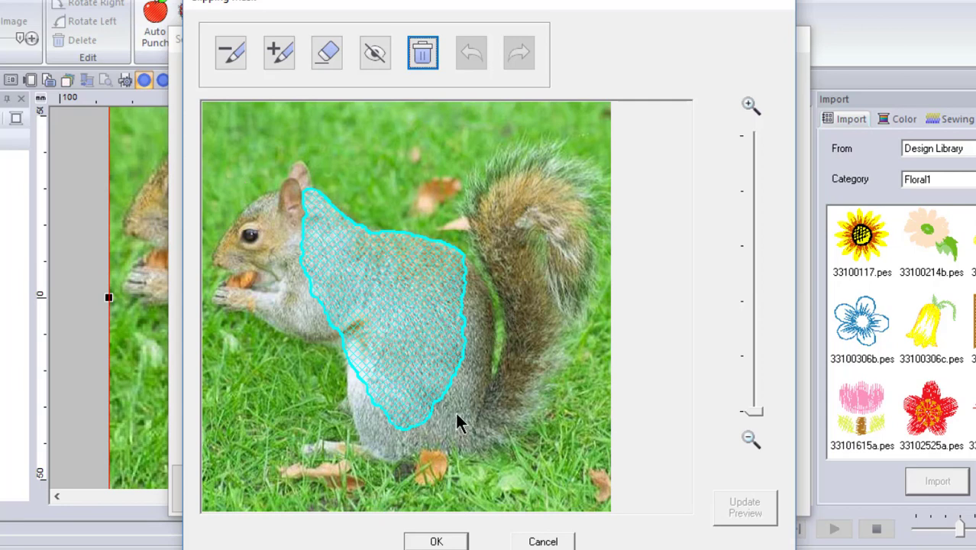
{"action": "left_click", "coordinate": [542, 542]}
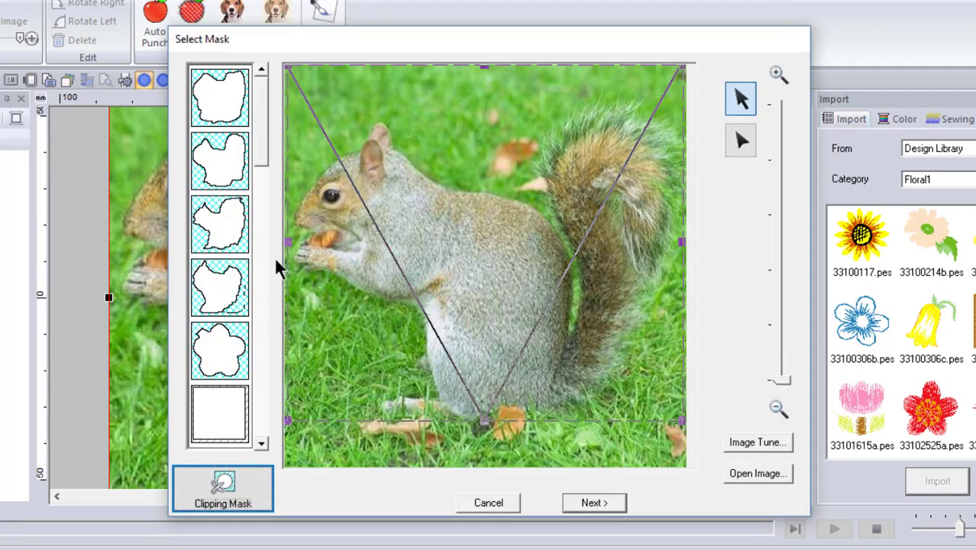
{"action": "left_click", "coordinate": [214, 106]}
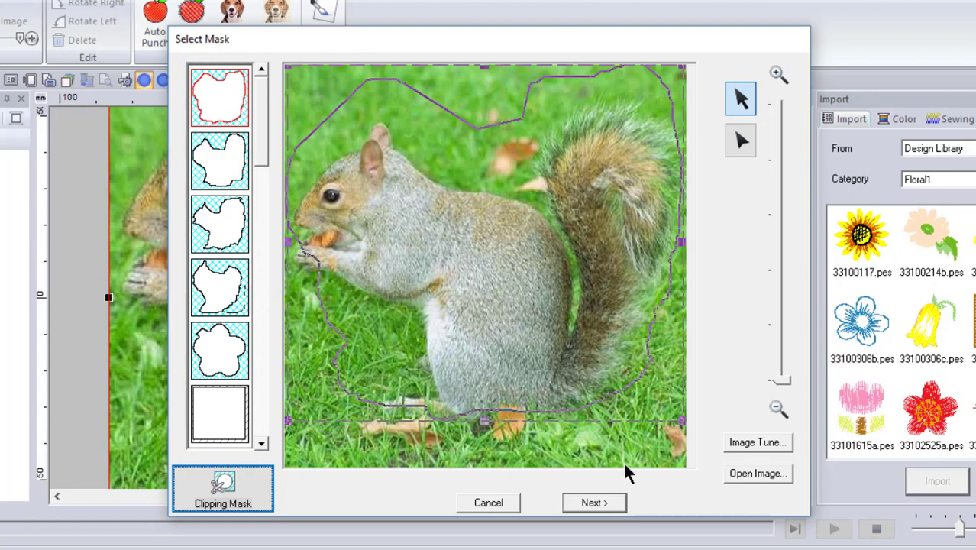
{"action": "left_click", "coordinate": [593, 503]}
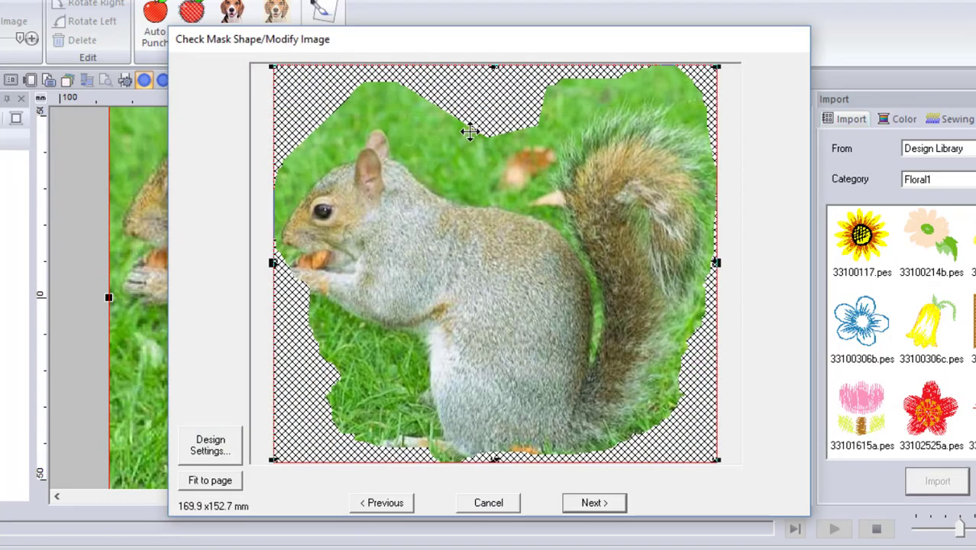
{"action": "left_click", "coordinate": [388, 503]}
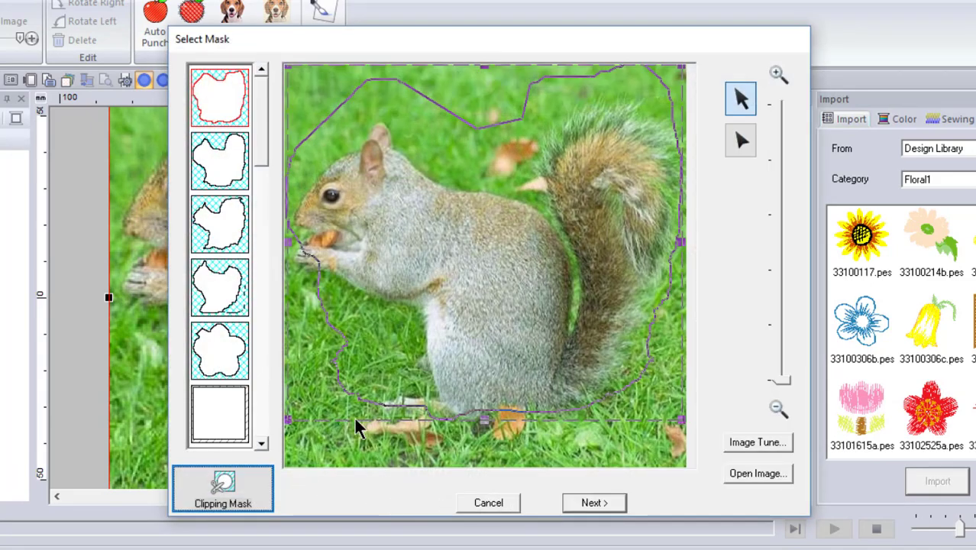
Open the clipping mask editor and mark include outlines around the squirrel's head, beneath its feet and beside its tail
{"action": "left_click", "coordinate": [238, 495]}
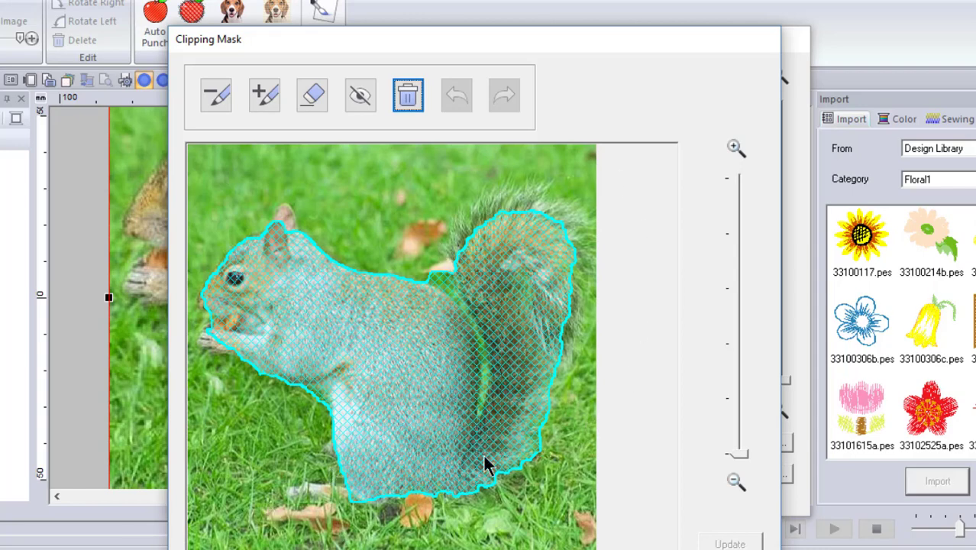
{"action": "left_click", "coordinate": [265, 96]}
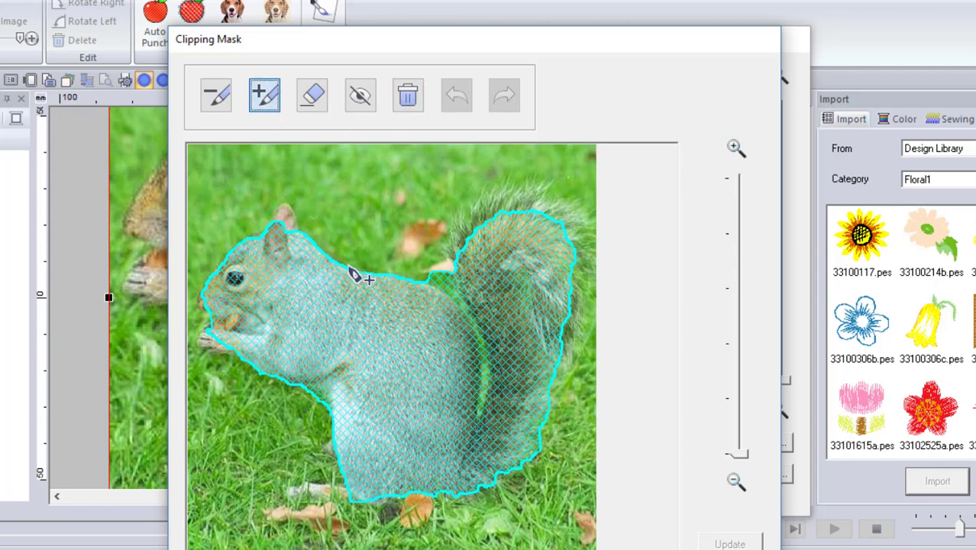
{"action": "mouse_move", "coordinate": [350, 271]}
{"action": "left_mouse_down"}
{"action": "mouse_move", "coordinate": [281, 200]}
{"action": "mouse_move", "coordinate": [262, 205]}
{"action": "mouse_move", "coordinate": [205, 265]}
{"action": "mouse_move", "coordinate": [189, 340]}
{"action": "mouse_move", "coordinate": [198, 355]}
{"action": "mouse_move", "coordinate": [296, 391]}
{"action": "left_mouse_up"}
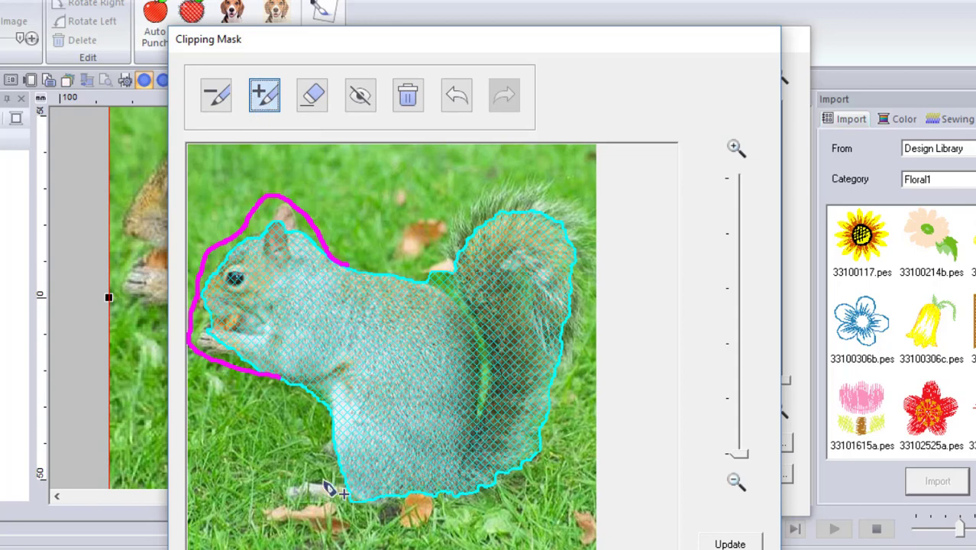
{"action": "mouse_move", "coordinate": [330, 440]}
{"action": "left_mouse_down"}
{"action": "mouse_move", "coordinate": [278, 468]}
{"action": "mouse_move", "coordinate": [265, 480]}
{"action": "mouse_move", "coordinate": [267, 512]}
{"action": "mouse_move", "coordinate": [326, 524]}
{"action": "mouse_move", "coordinate": [419, 520]}
{"action": "mouse_move", "coordinate": [480, 504]}
{"action": "mouse_move", "coordinate": [513, 469]}
{"action": "left_mouse_up"}
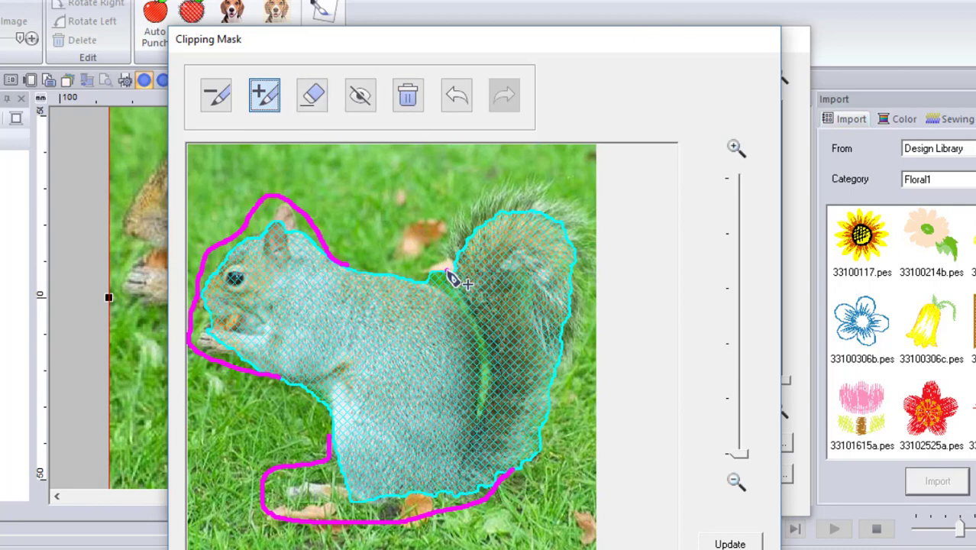
{"action": "left_click_drag", "start_coordinate": [447, 271], "coordinate": [491, 130]}
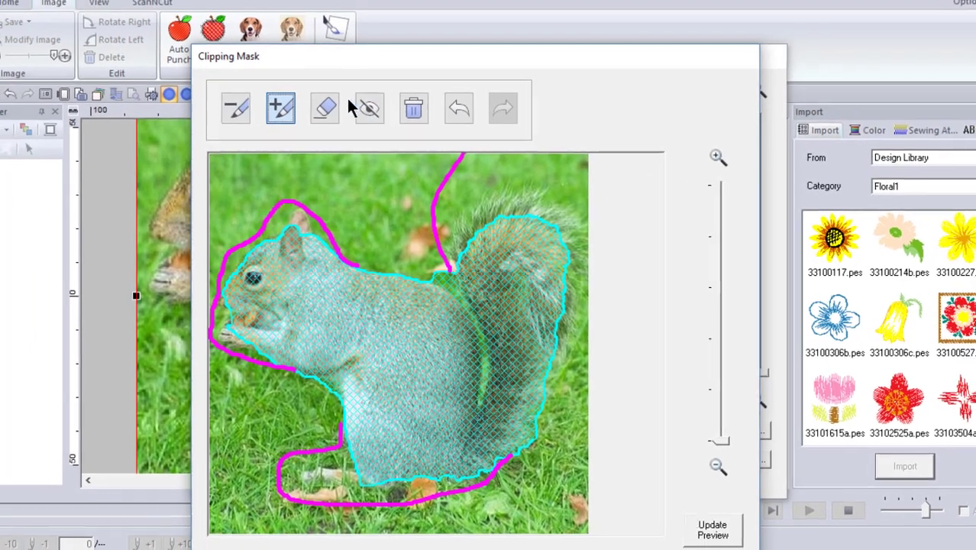
Test the eraser, include pen and exclude pen on the marks above the squirrel's back, and delete all marks
{"action": "left_click", "coordinate": [319, 96]}
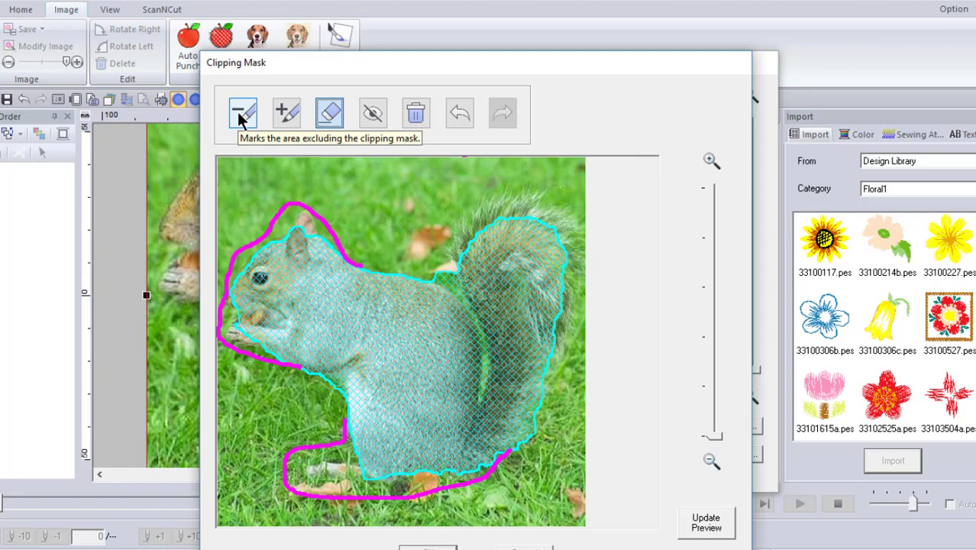
{"action": "left_click", "coordinate": [287, 113]}
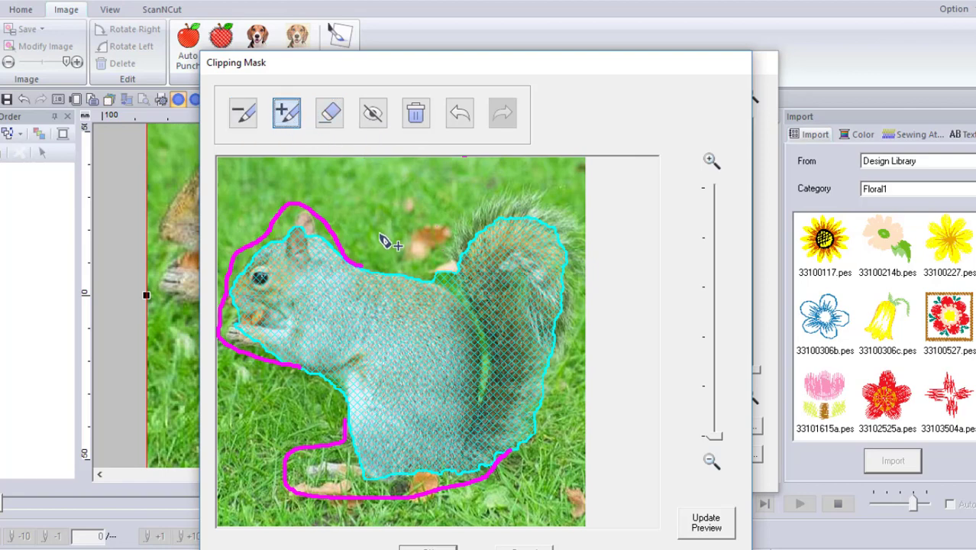
{"action": "left_click_drag", "start_coordinate": [371, 221], "coordinate": [445, 229]}
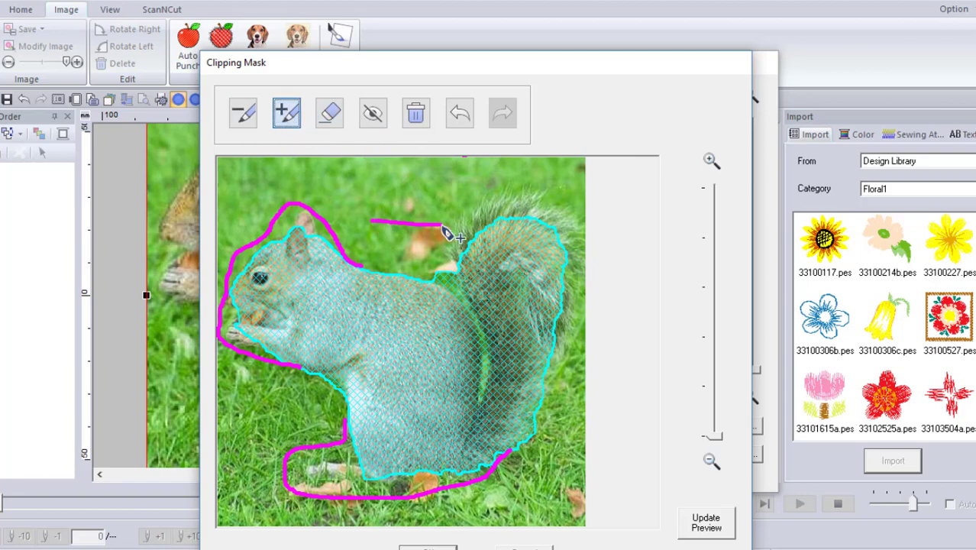
{"action": "left_click", "coordinate": [243, 113]}
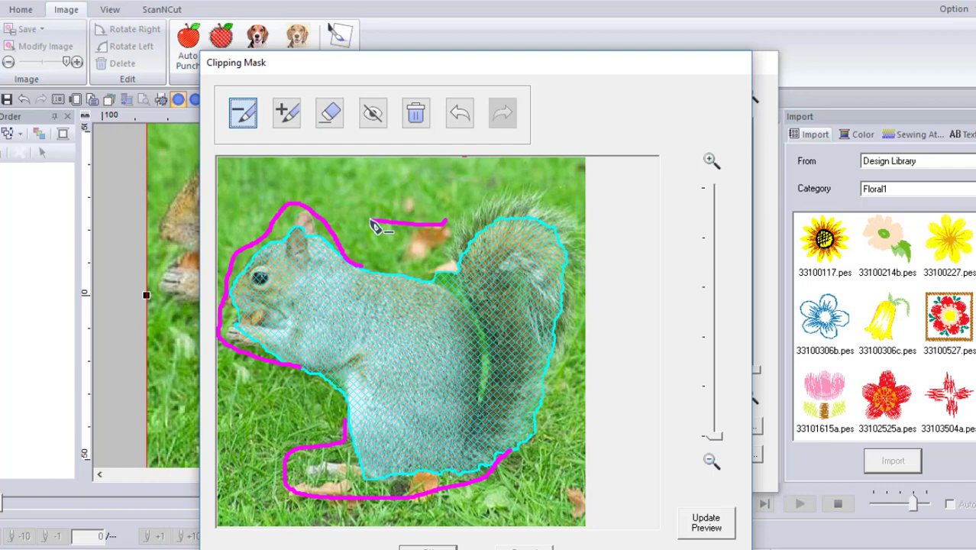
{"action": "mouse_move", "coordinate": [385, 223]}
{"action": "left_mouse_down"}
{"action": "mouse_move", "coordinate": [447, 224]}
{"action": "mouse_move", "coordinate": [385, 229]}
{"action": "mouse_move", "coordinate": [398, 233]}
{"action": "mouse_move", "coordinate": [388, 220]}
{"action": "mouse_move", "coordinate": [414, 222]}
{"action": "mouse_move", "coordinate": [379, 231]}
{"action": "mouse_move", "coordinate": [443, 226]}
{"action": "left_mouse_up"}
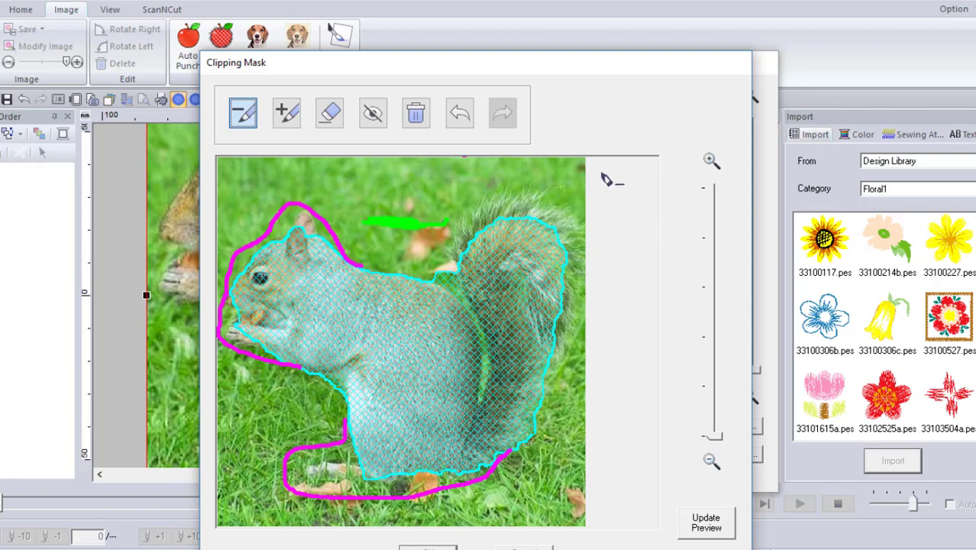
{"action": "left_click", "coordinate": [416, 113]}
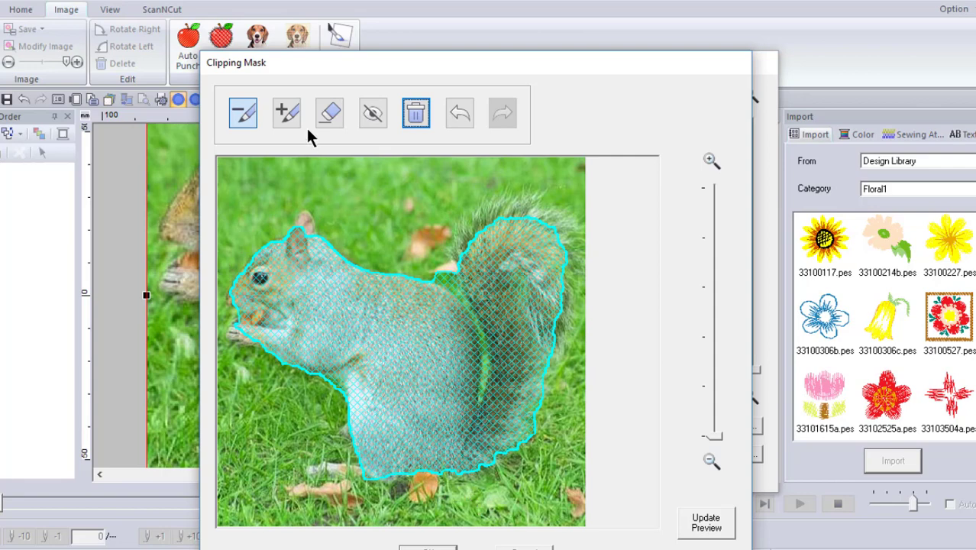
Outline the areas to include in the clipping mask around the squirrel's head, beneath its feet and around its tail
{"action": "left_click", "coordinate": [289, 109]}
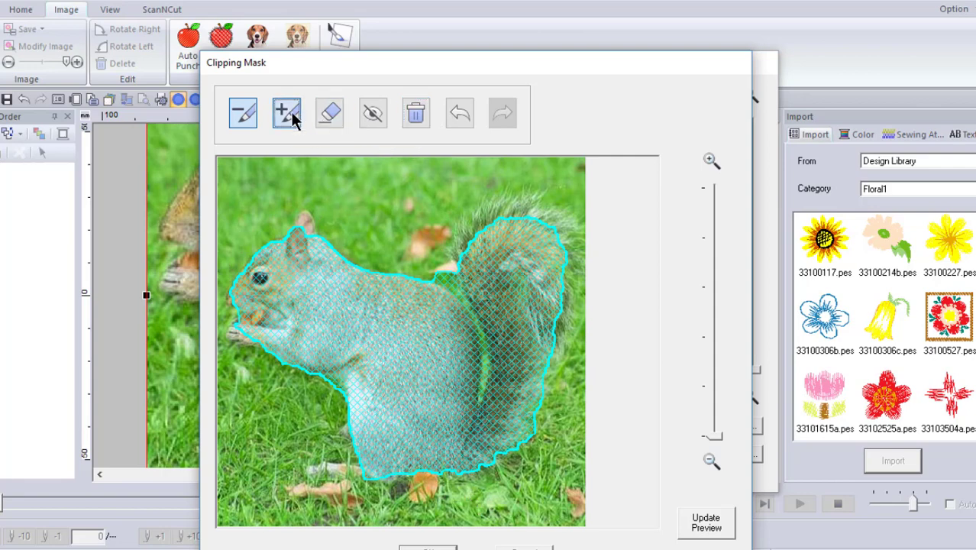
{"action": "mouse_move", "coordinate": [367, 271]}
{"action": "left_mouse_down"}
{"action": "mouse_move", "coordinate": [333, 211]}
{"action": "mouse_move", "coordinate": [298, 194]}
{"action": "mouse_move", "coordinate": [238, 263]}
{"action": "mouse_move", "coordinate": [221, 349]}
{"action": "mouse_move", "coordinate": [298, 364]}
{"action": "left_mouse_up"}
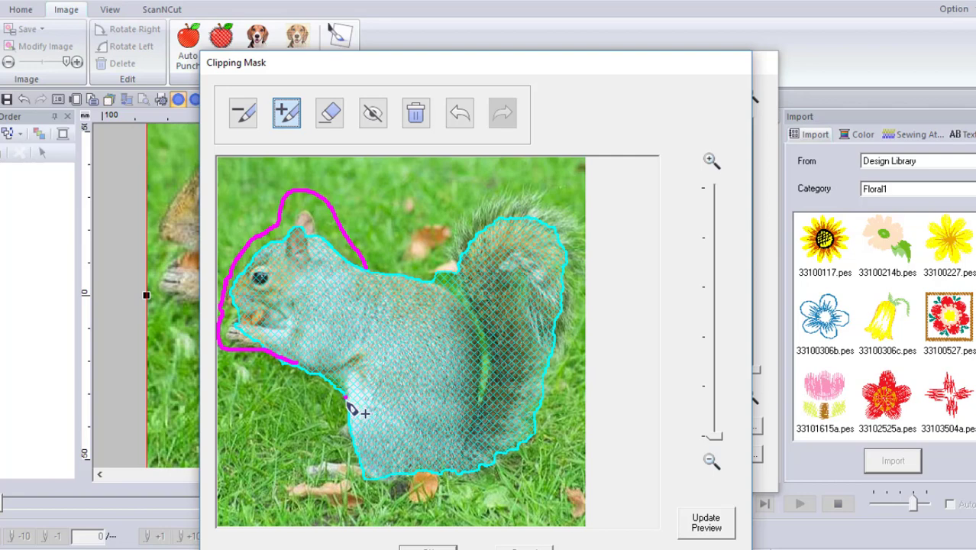
{"action": "mouse_move", "coordinate": [347, 399]}
{"action": "left_mouse_down"}
{"action": "mouse_move", "coordinate": [334, 438]}
{"action": "mouse_move", "coordinate": [293, 457]}
{"action": "mouse_move", "coordinate": [286, 483]}
{"action": "mouse_move", "coordinate": [298, 506]}
{"action": "mouse_move", "coordinate": [385, 502]}
{"action": "mouse_move", "coordinate": [475, 472]}
{"action": "left_mouse_up"}
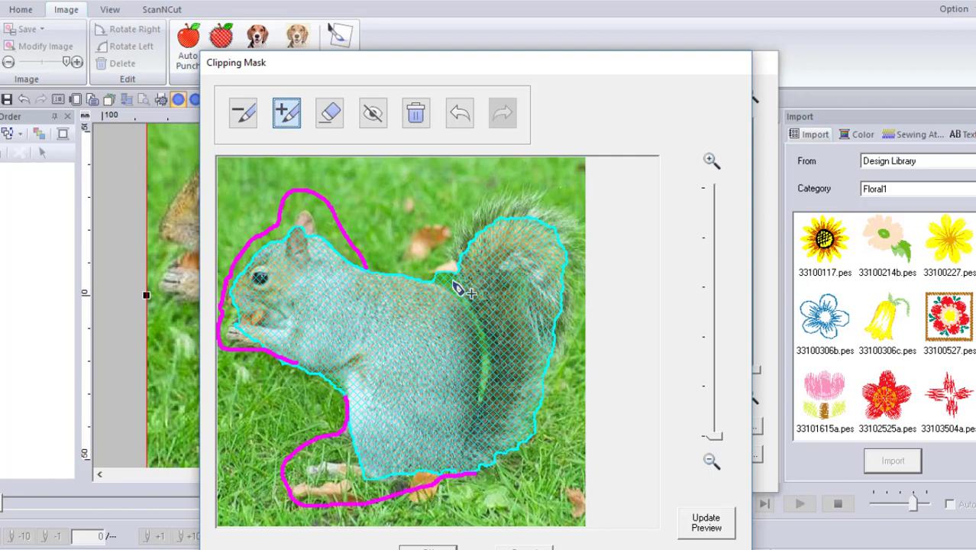
{"action": "mouse_move", "coordinate": [443, 269]}
{"action": "left_mouse_down"}
{"action": "mouse_move", "coordinate": [440, 240]}
{"action": "mouse_move", "coordinate": [458, 206]}
{"action": "mouse_move", "coordinate": [493, 190]}
{"action": "mouse_move", "coordinate": [562, 195]}
{"action": "mouse_move", "coordinate": [585, 217]}
{"action": "mouse_move", "coordinate": [584, 339]}
{"action": "mouse_move", "coordinate": [533, 424]}
{"action": "left_mouse_up"}
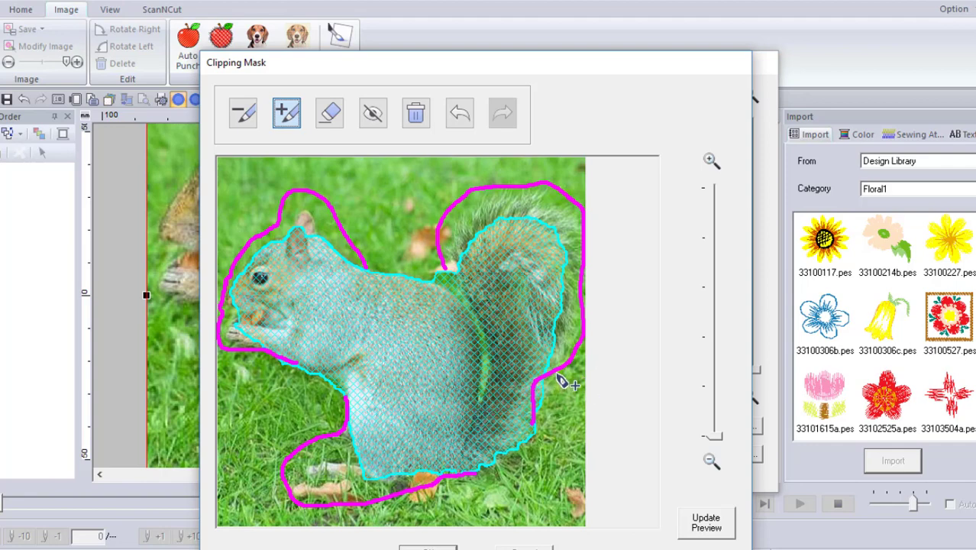
{"action": "left_click_drag", "start_coordinate": [560, 379], "coordinate": [539, 426]}
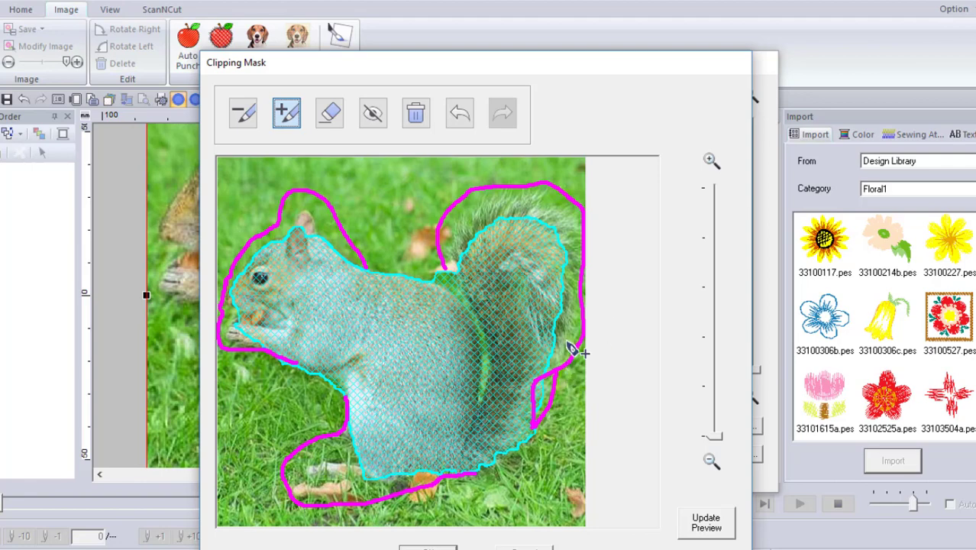
Check the clipping mask with its marks hidden, show them again, and update the preview
{"action": "left_click", "coordinate": [373, 115]}
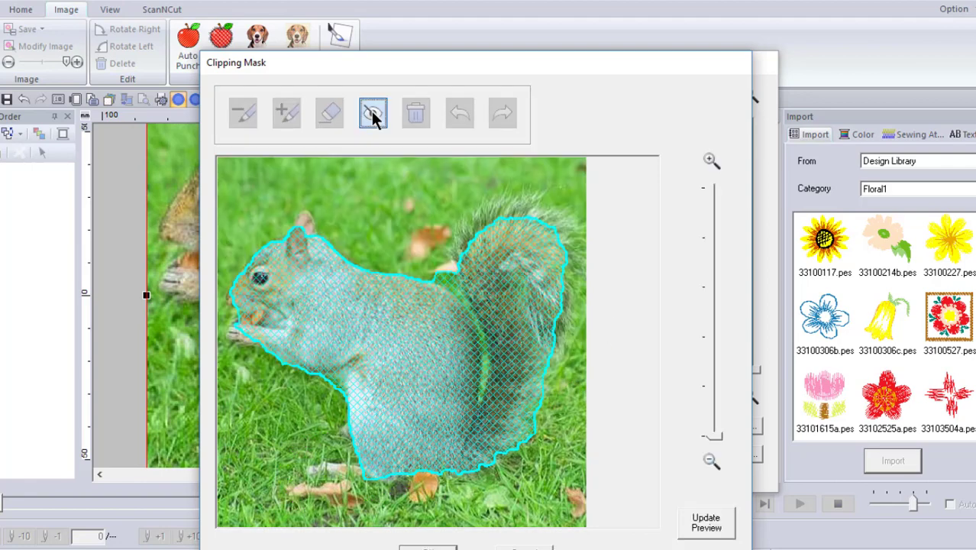
{"action": "left_click", "coordinate": [373, 114]}
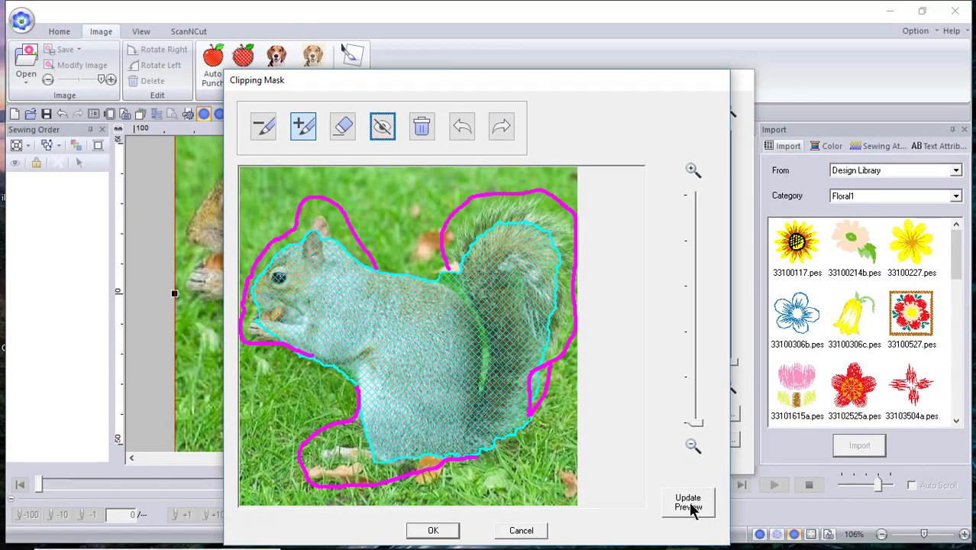
{"action": "left_click", "coordinate": [690, 507]}
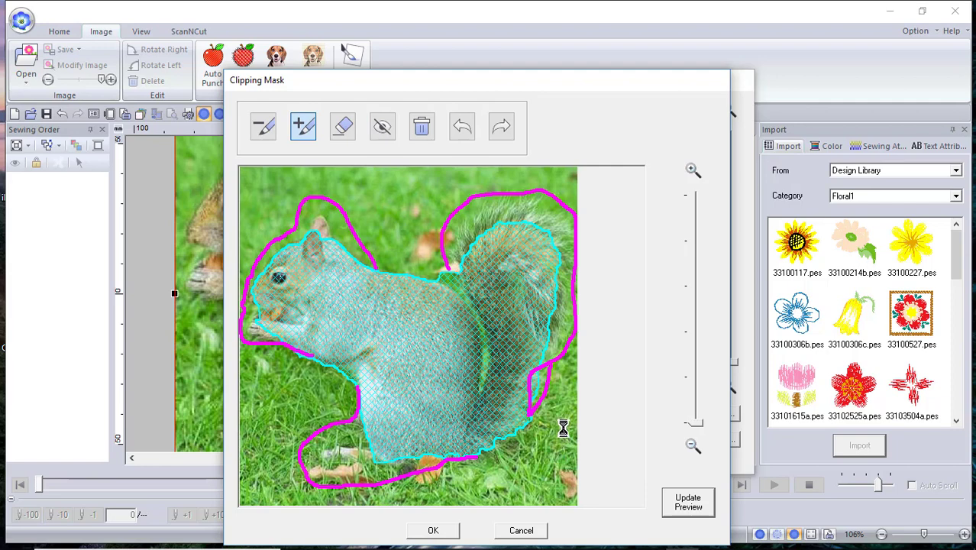
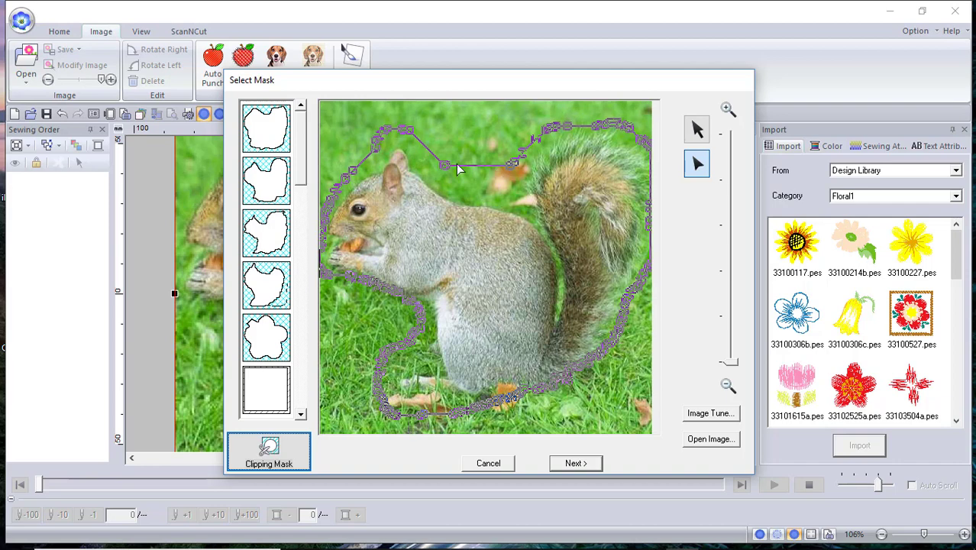
Reshape the mask outline above the squirrel's back by lowering the point near the tail and deleting the extra middle point
{"action": "mouse_move", "coordinate": [446, 170]}
{"action": "left_mouse_down"}
{"action": "mouse_move", "coordinate": [461, 148]}
{"action": "mouse_move", "coordinate": [461, 164]}
{"action": "left_mouse_up"}
{"action": "left_click_drag", "start_coordinate": [514, 182], "coordinate": [513, 165]}
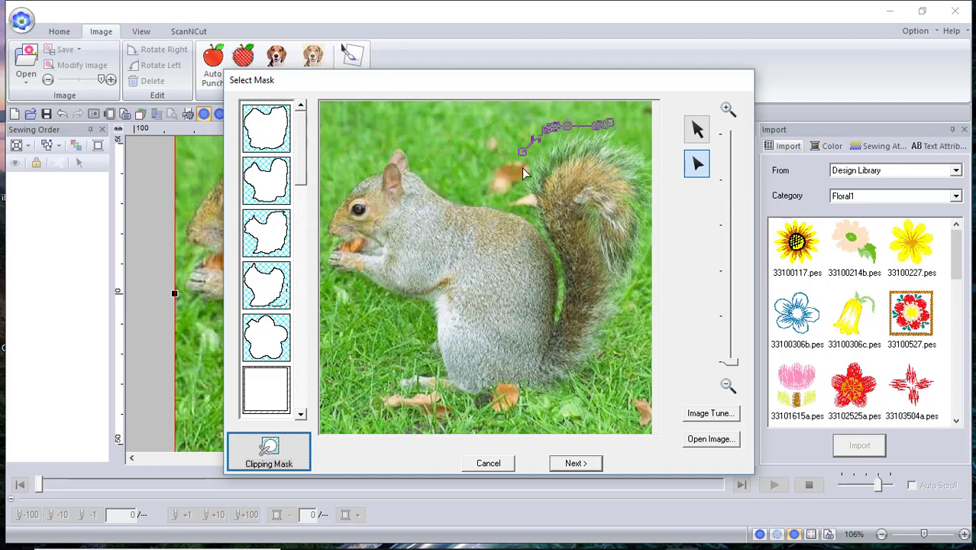
{"action": "left_click", "coordinate": [463, 166]}
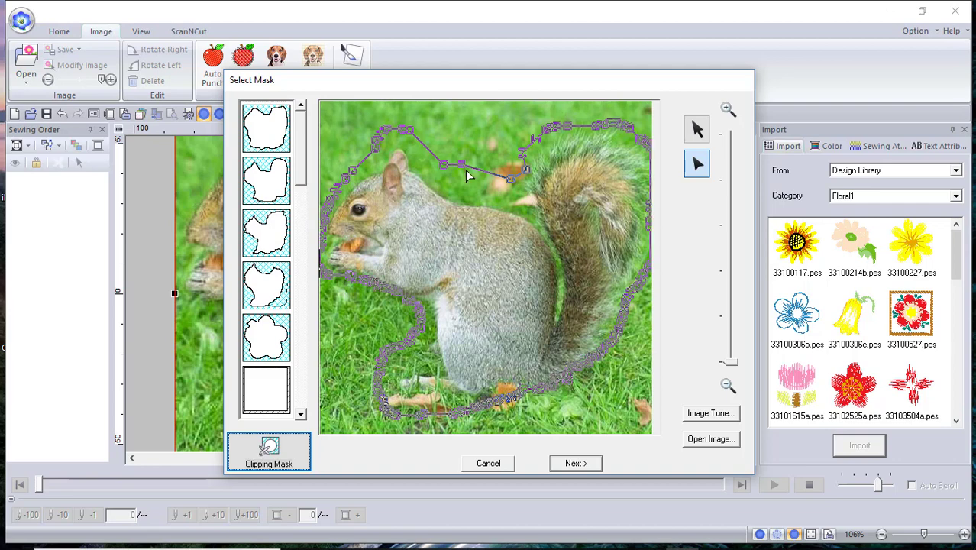
{"action": "key", "text": "Delete"}
Tune the squirrel image by testing maximum sharpness and minimum color saturation, restoring both, and raising the contrast slightly
{"action": "left_click", "coordinate": [711, 414]}
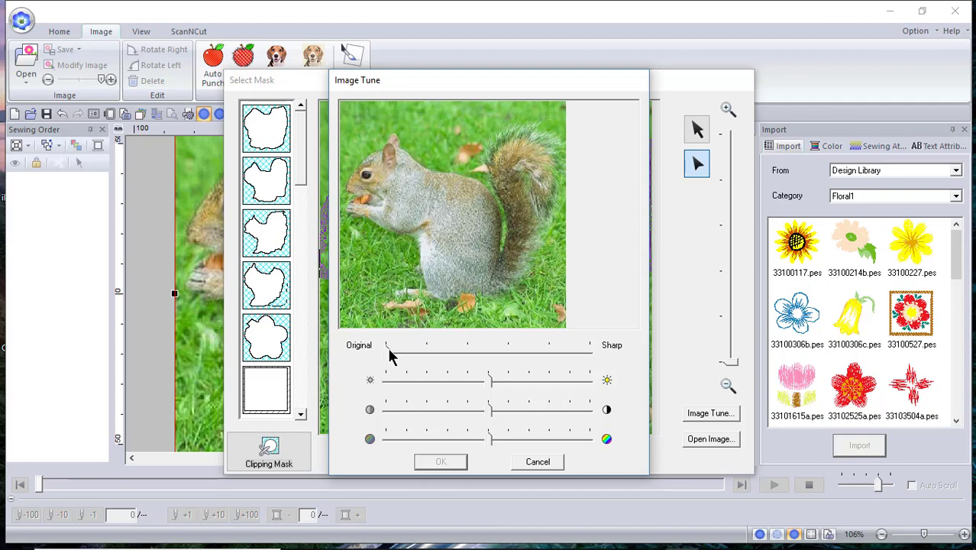
{"action": "left_click", "coordinate": [507, 349]}
{"action": "left_click", "coordinate": [594, 349]}
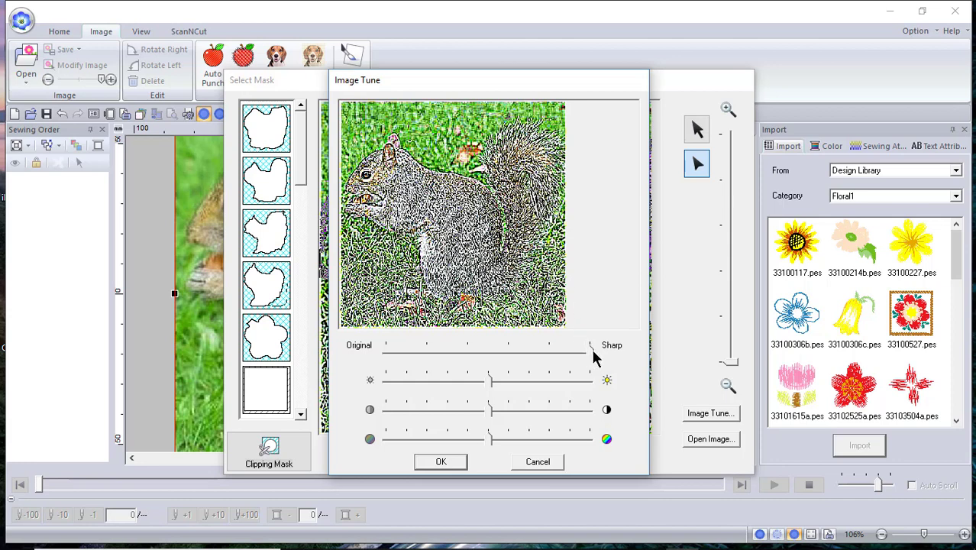
{"action": "left_click_drag", "start_coordinate": [588, 355], "coordinate": [387, 354]}
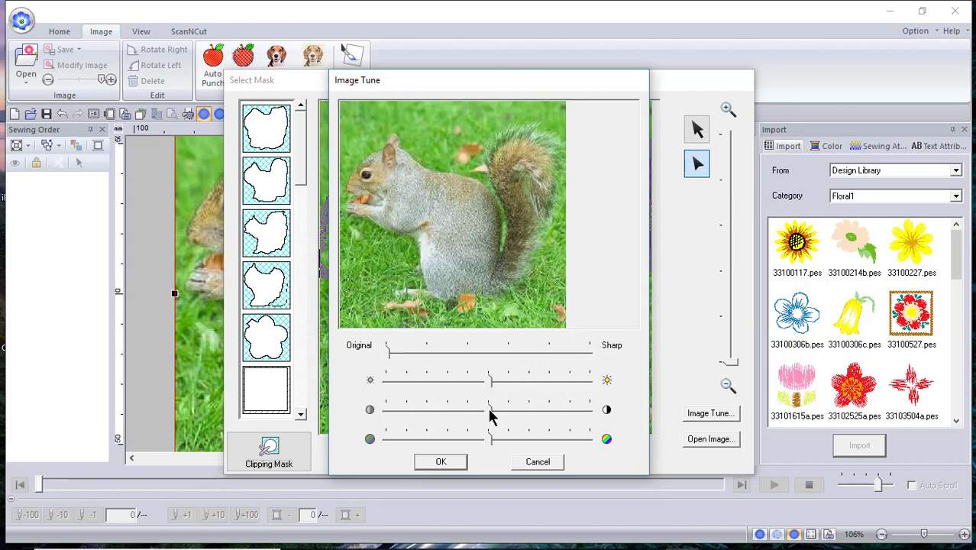
{"action": "left_click_drag", "start_coordinate": [488, 410], "coordinate": [510, 409]}
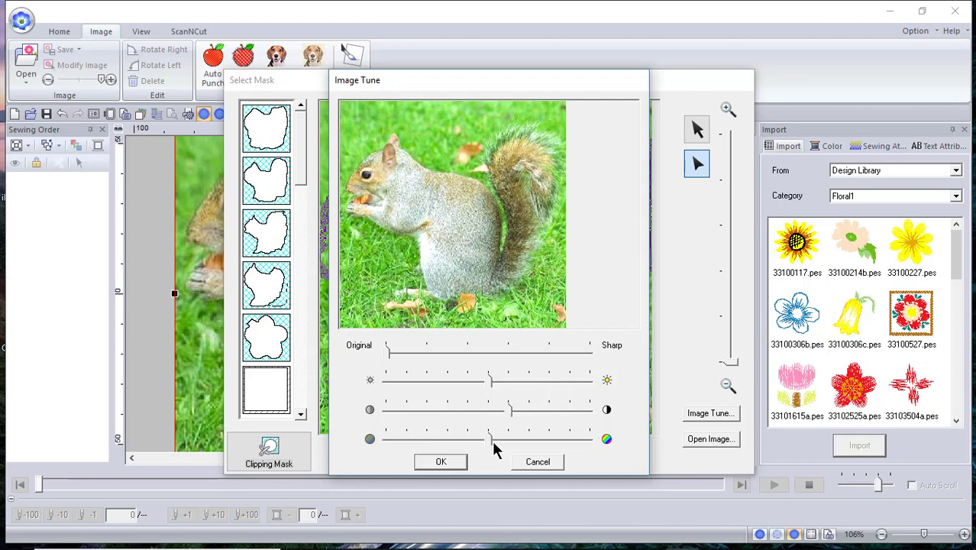
{"action": "left_click_drag", "start_coordinate": [490, 440], "coordinate": [383, 447]}
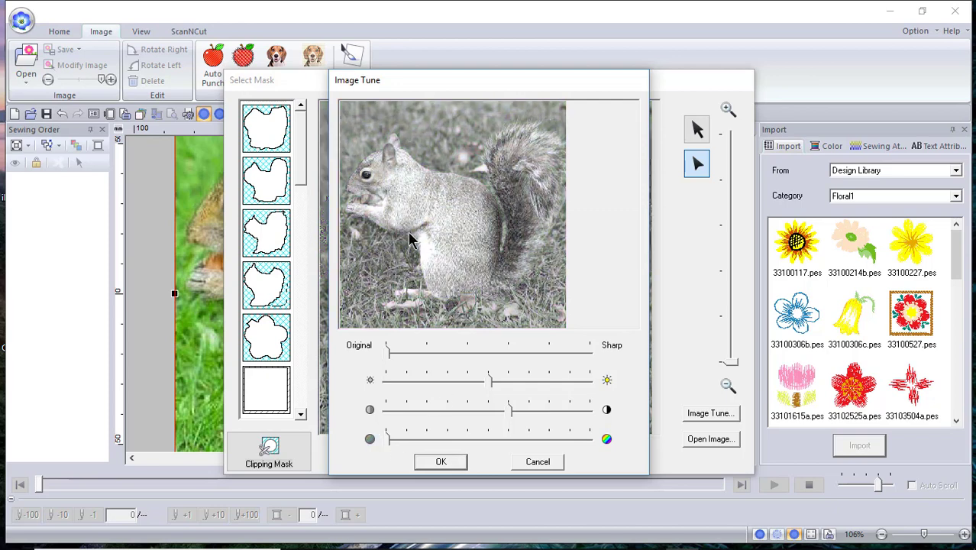
{"action": "left_click_drag", "start_coordinate": [387, 446], "coordinate": [489, 454]}
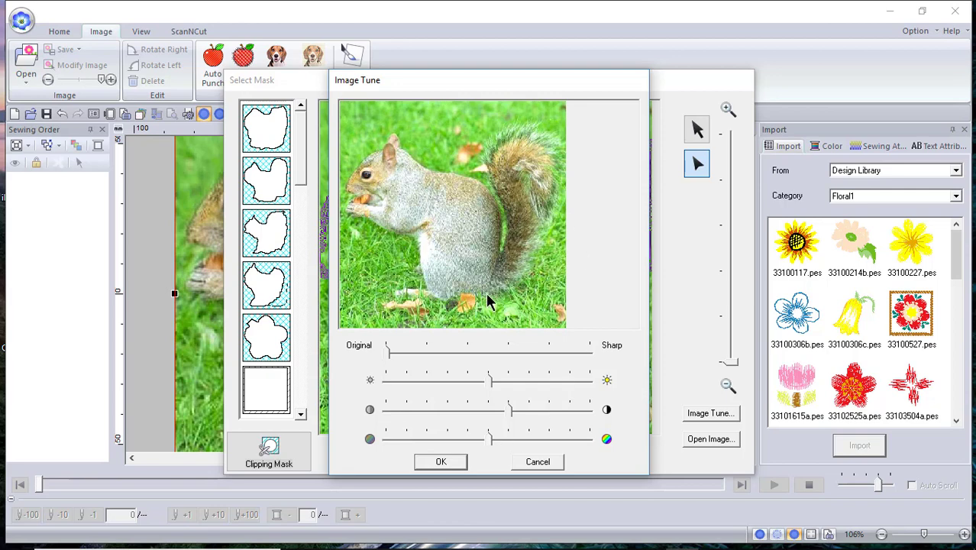
{"action": "left_click", "coordinate": [458, 463]}
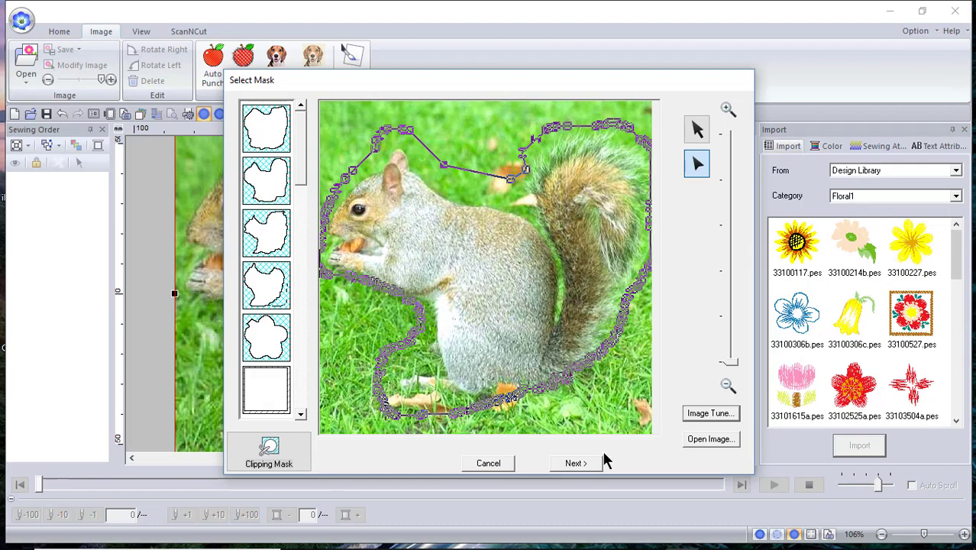
Accept the clipping mask, try resizing and moving the masked squirrel, and fit it to the page before continuing to the stitch parameters
{"action": "left_click", "coordinate": [574, 462]}
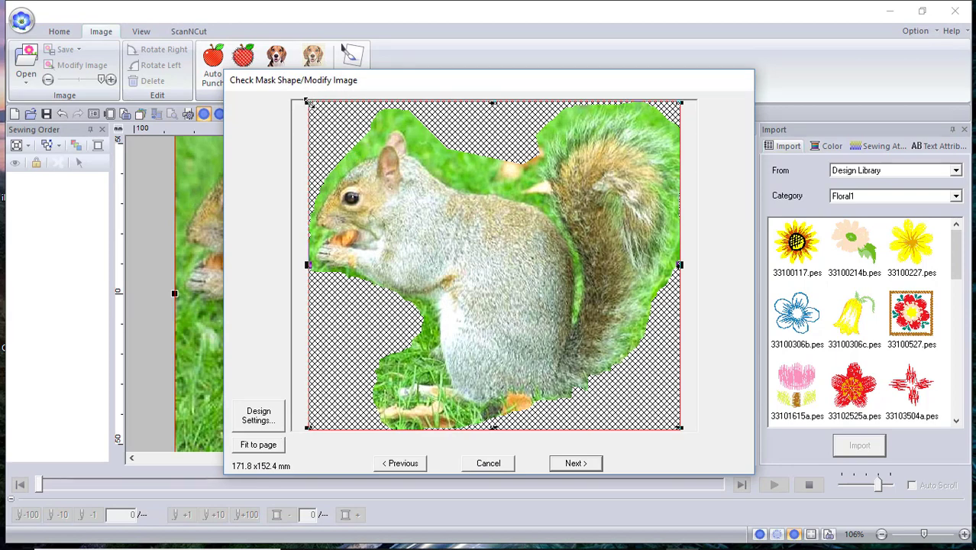
{"action": "left_click_drag", "start_coordinate": [309, 105], "coordinate": [391, 160]}
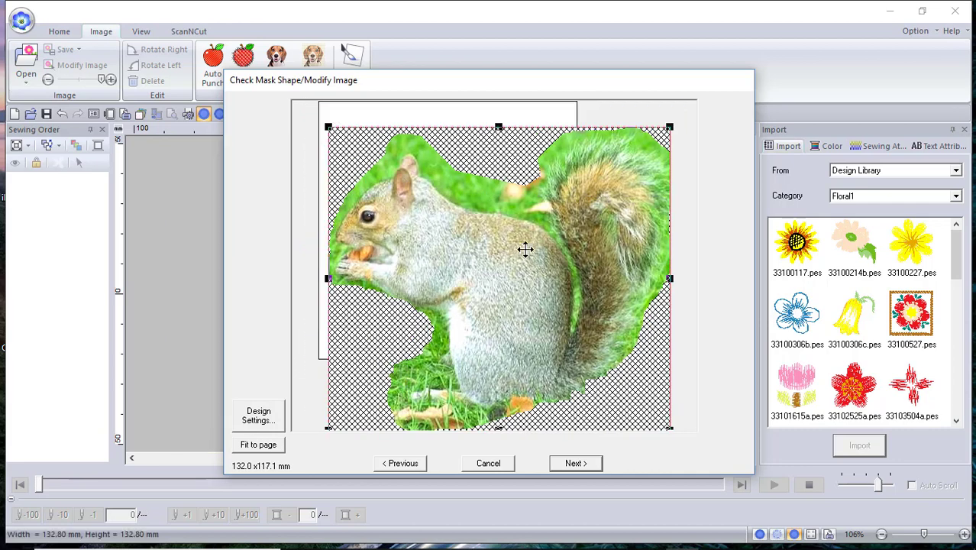
{"action": "left_click_drag", "start_coordinate": [324, 124], "coordinate": [484, 265]}
{"action": "left_click_drag", "start_coordinate": [543, 323], "coordinate": [480, 251]}
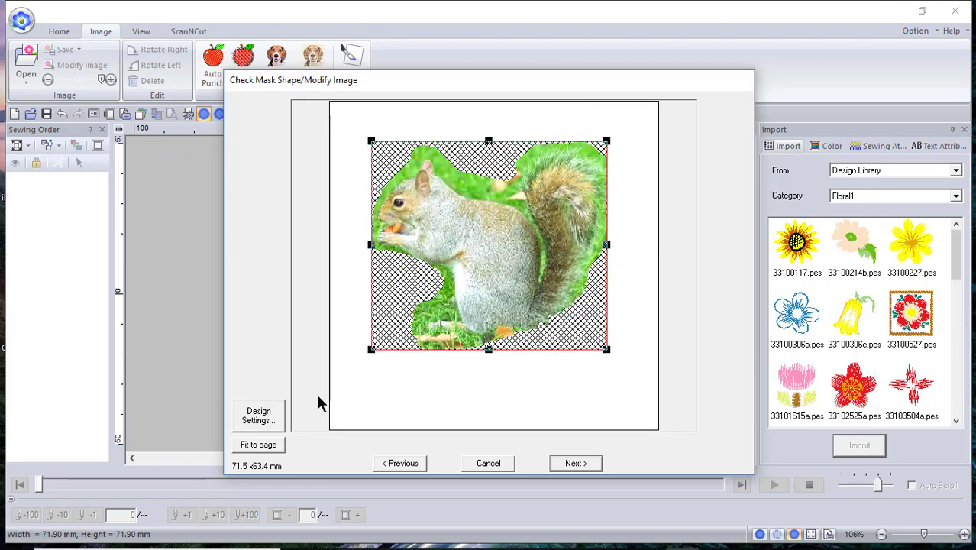
{"action": "left_click", "coordinate": [258, 444]}
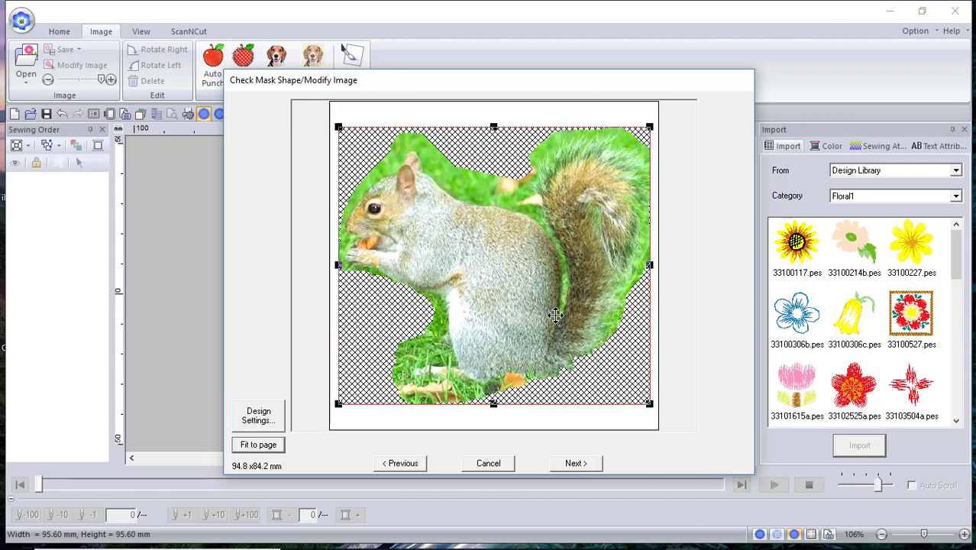
{"action": "left_click", "coordinate": [574, 463]}
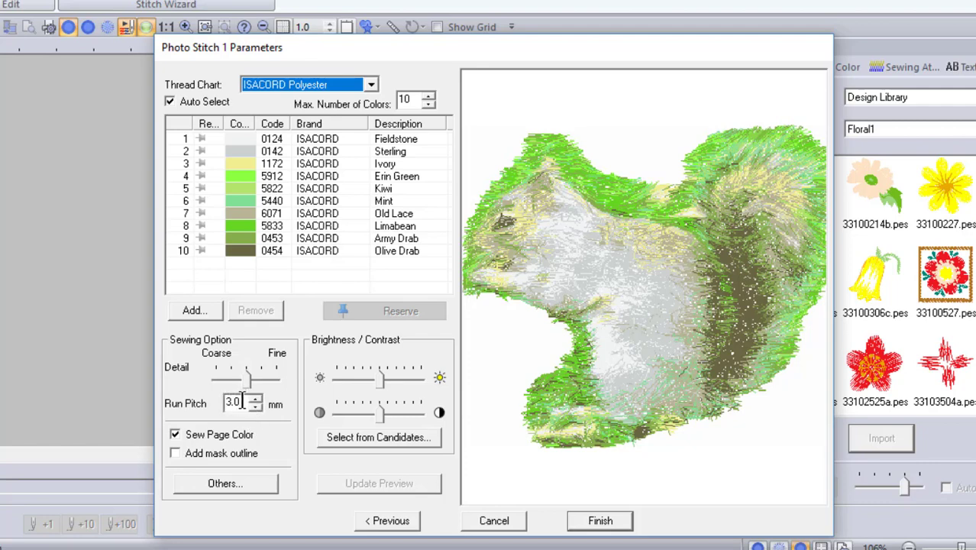
Set the run pitch to 4.5 mm and update the squirrel's stitch preview
{"action": "left_click_drag", "start_coordinate": [242, 401], "coordinate": [209, 403]}
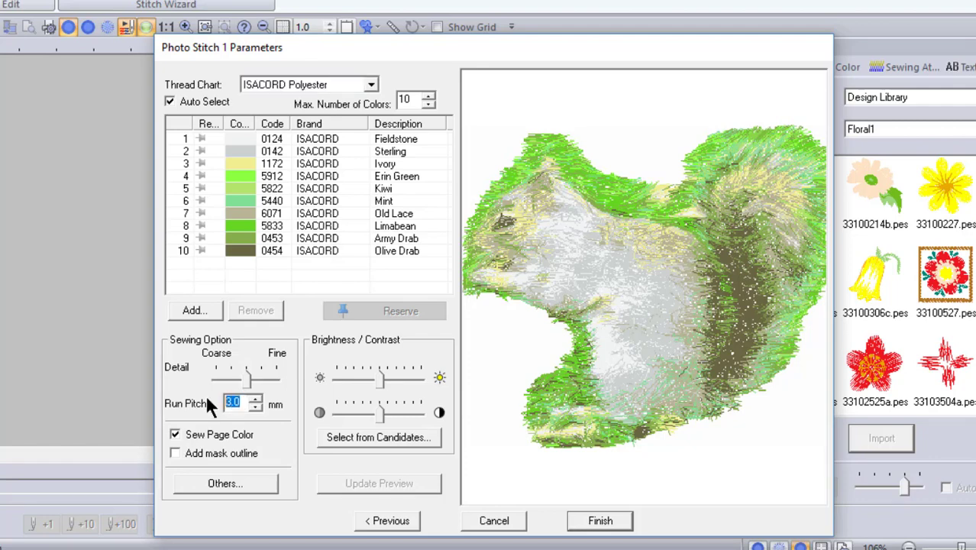
{"action": "key", "text": "BackSpace"}
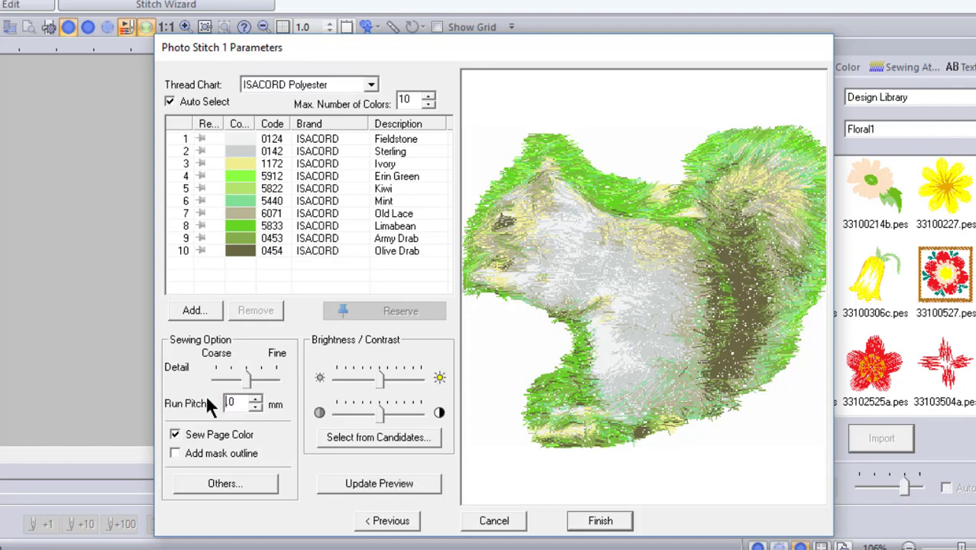
{"action": "left_click_drag", "start_coordinate": [246, 403], "coordinate": [204, 405]}
{"action": "type", "text": "4.5"}
{"action": "left_click", "coordinate": [405, 486]}
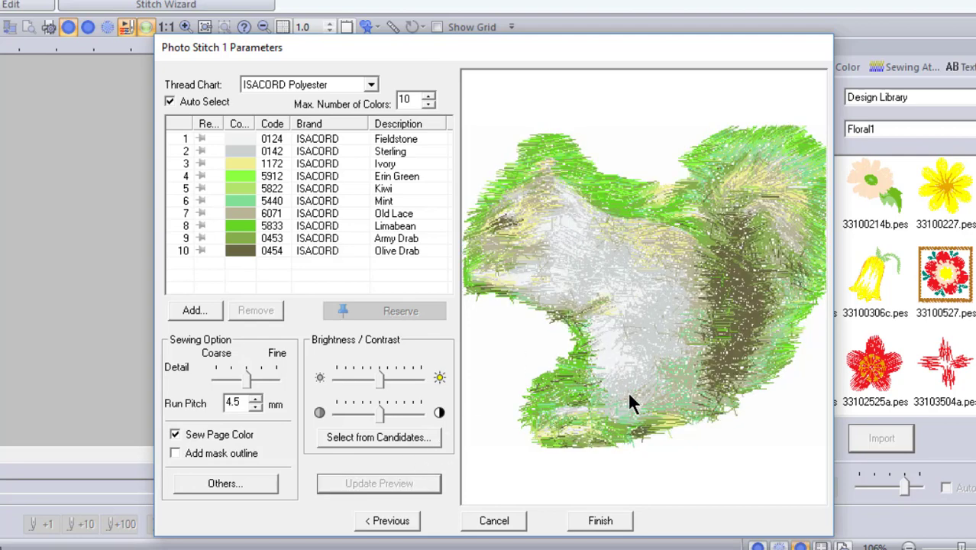
Set the run pitch to 2.5 mm and refresh the squirrel's stitch preview
{"action": "left_click_drag", "start_coordinate": [240, 405], "coordinate": [220, 408]}
{"action": "type", "text": "2"}
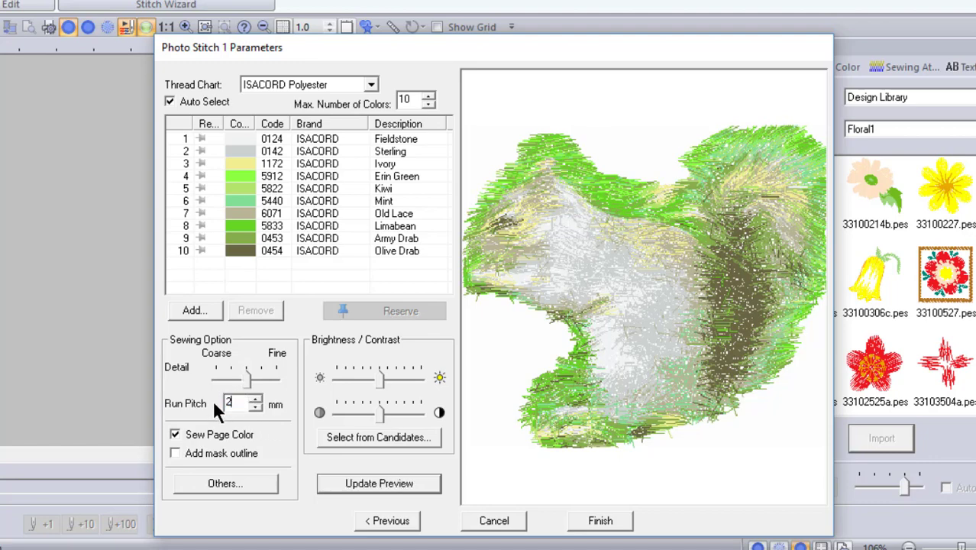
{"action": "type", "text": ".5"}
{"action": "left_click", "coordinate": [405, 487]}
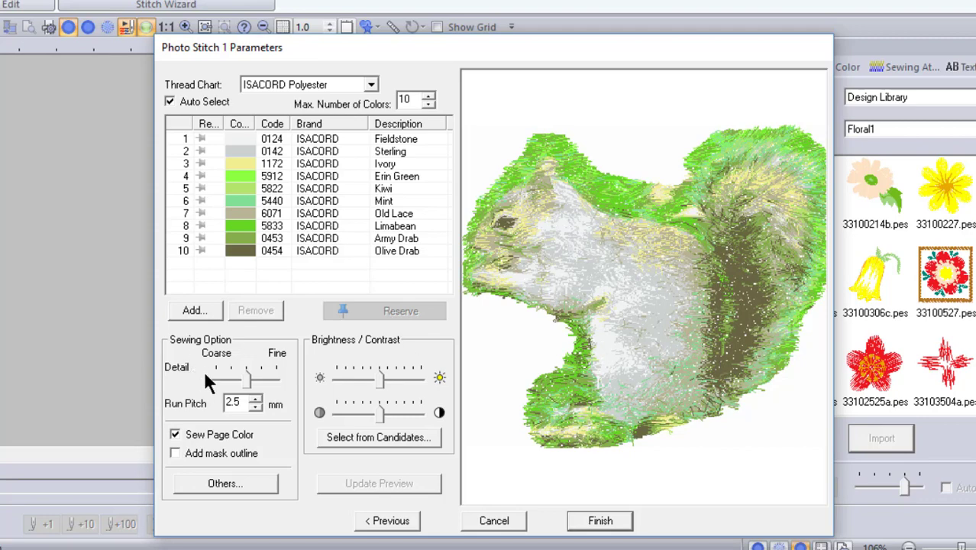
Preview the stitches with detail one notch finer and at the coarsest level, and restore the middle detail level
{"action": "left_click", "coordinate": [259, 372]}
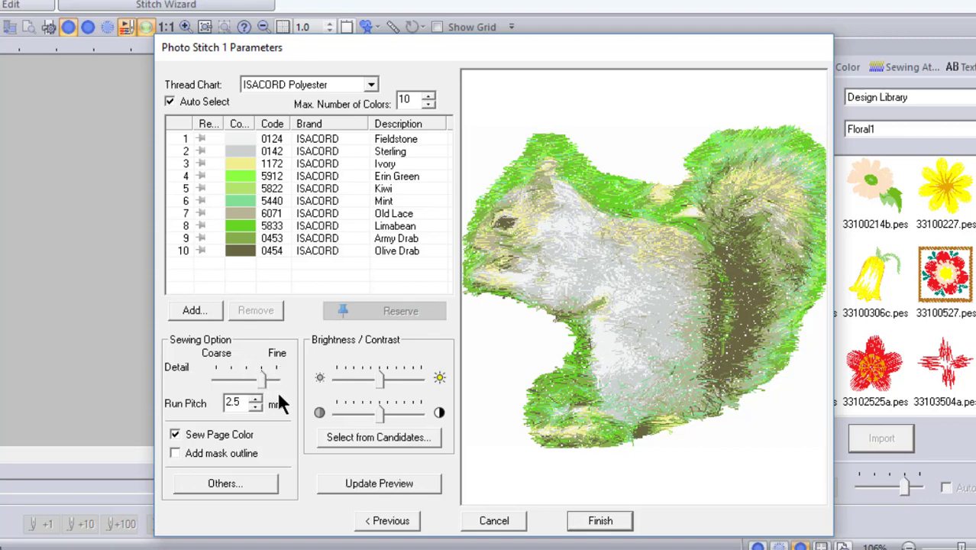
{"action": "left_click", "coordinate": [385, 480]}
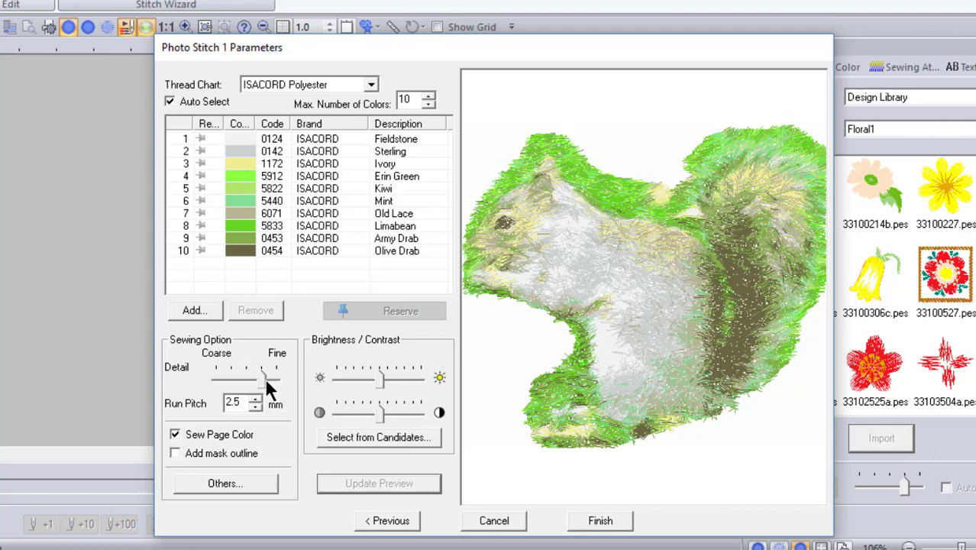
{"action": "left_click_drag", "start_coordinate": [262, 380], "coordinate": [212, 380]}
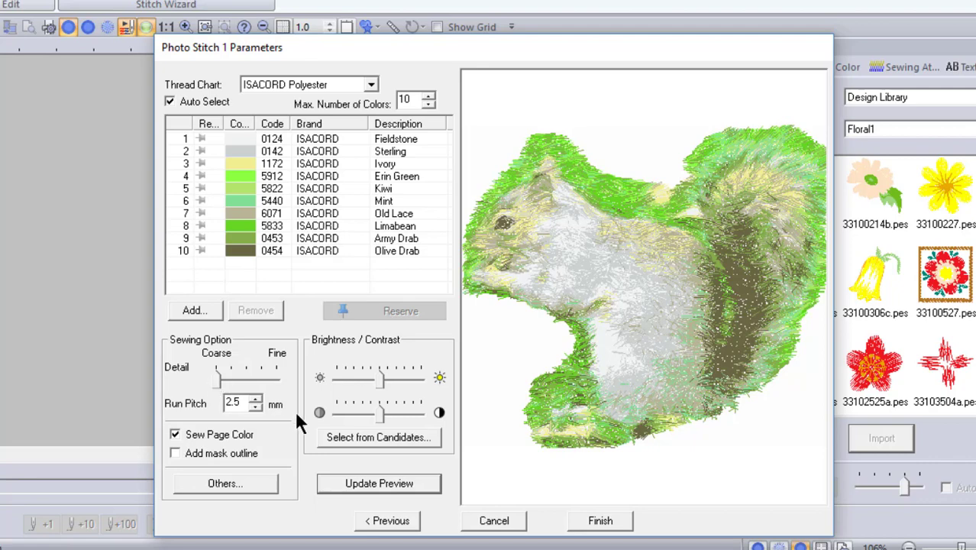
{"action": "left_click", "coordinate": [390, 481]}
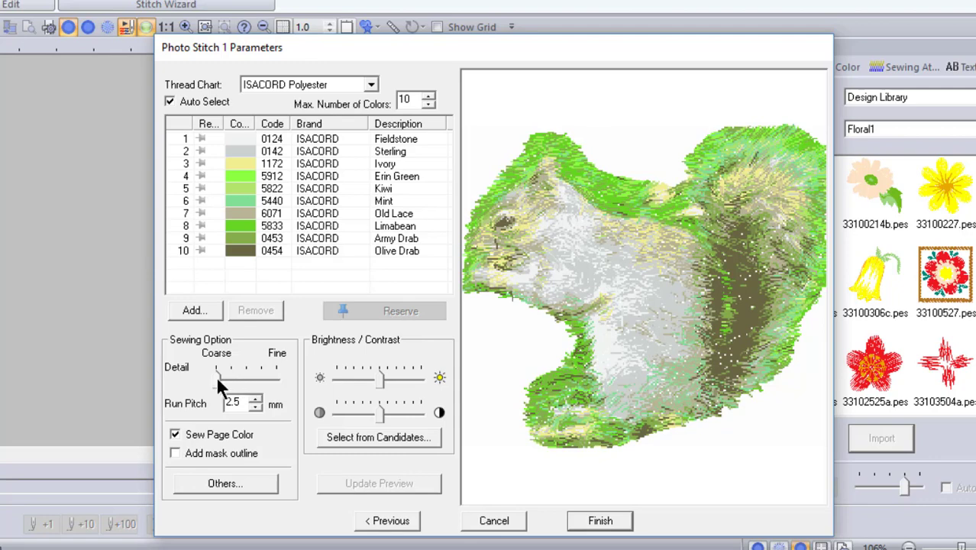
{"action": "left_click_drag", "start_coordinate": [217, 378], "coordinate": [234, 379]}
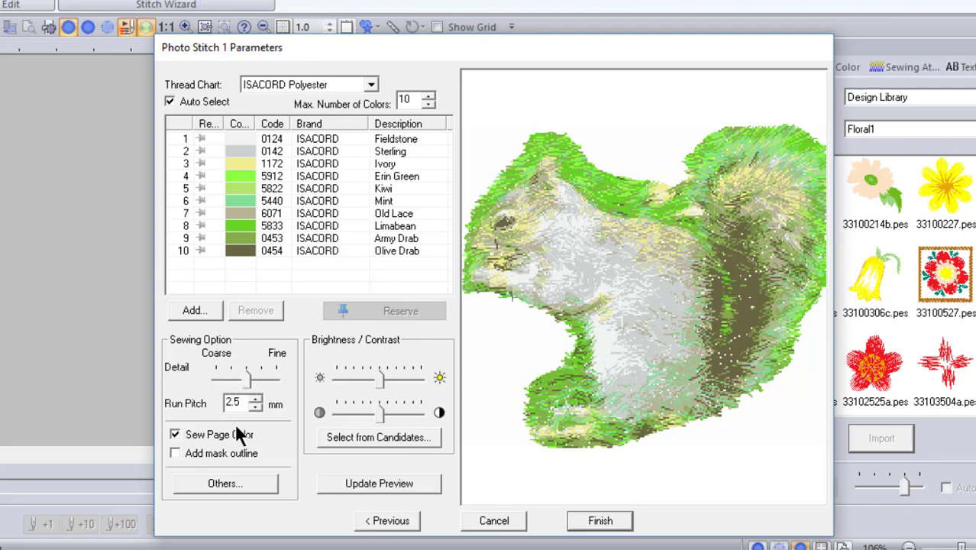
Add the mask outline and finish the squirrel conversion with the slightly darker candidate that keeps the current contrast
{"action": "left_click", "coordinate": [175, 453]}
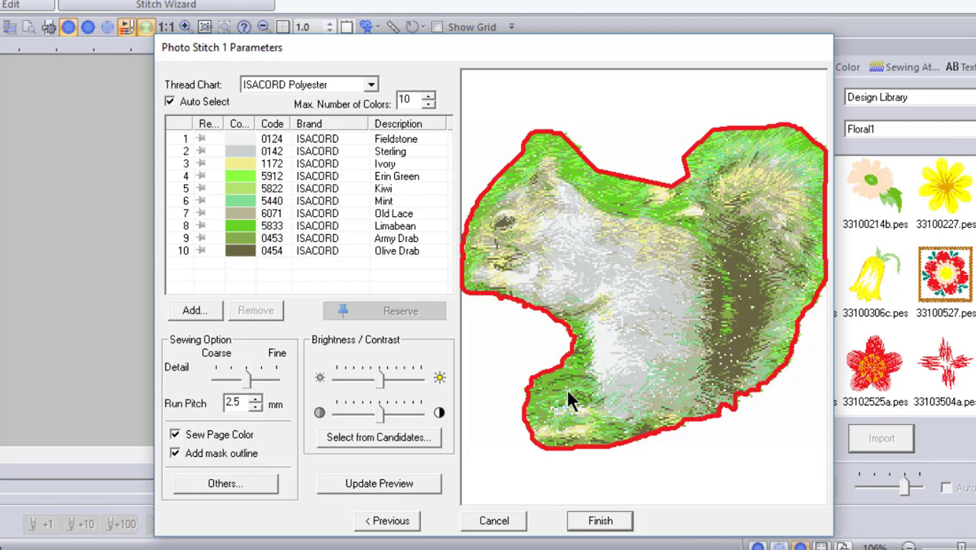
{"action": "left_click", "coordinate": [387, 442]}
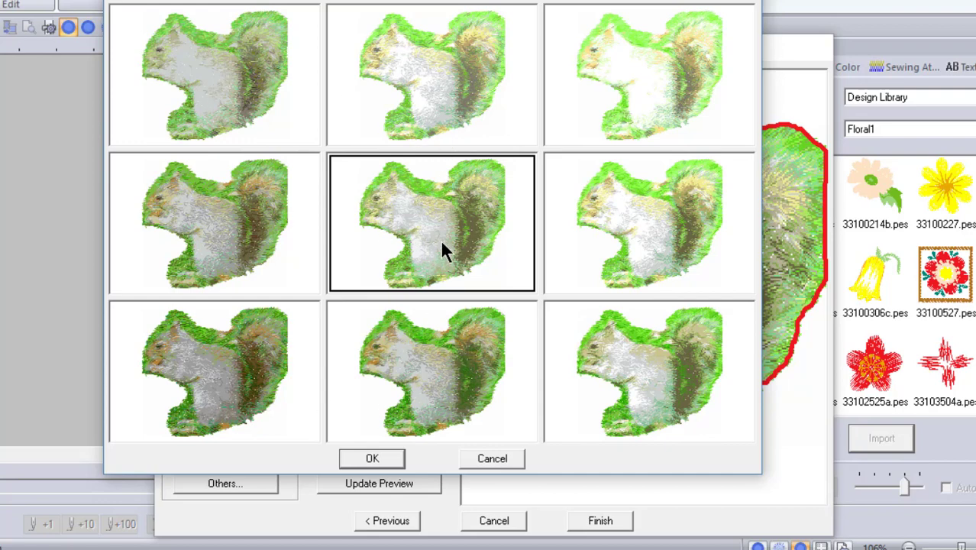
{"action": "left_click", "coordinate": [441, 382]}
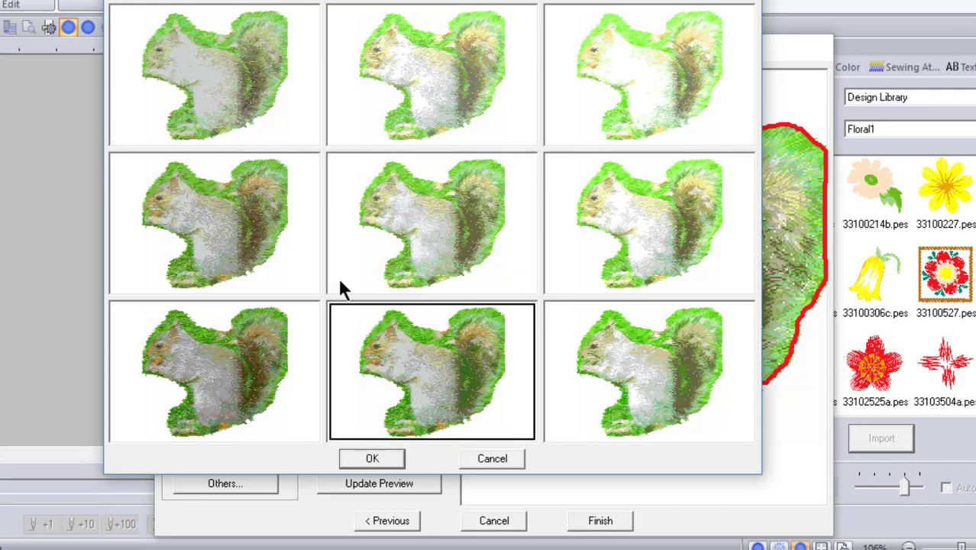
{"action": "left_click", "coordinate": [371, 458]}
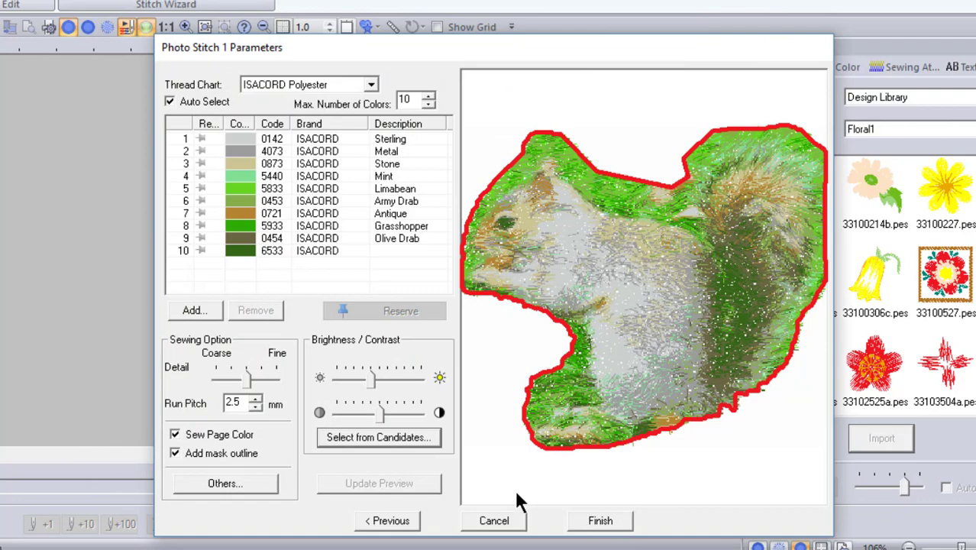
{"action": "left_click", "coordinate": [609, 521]}
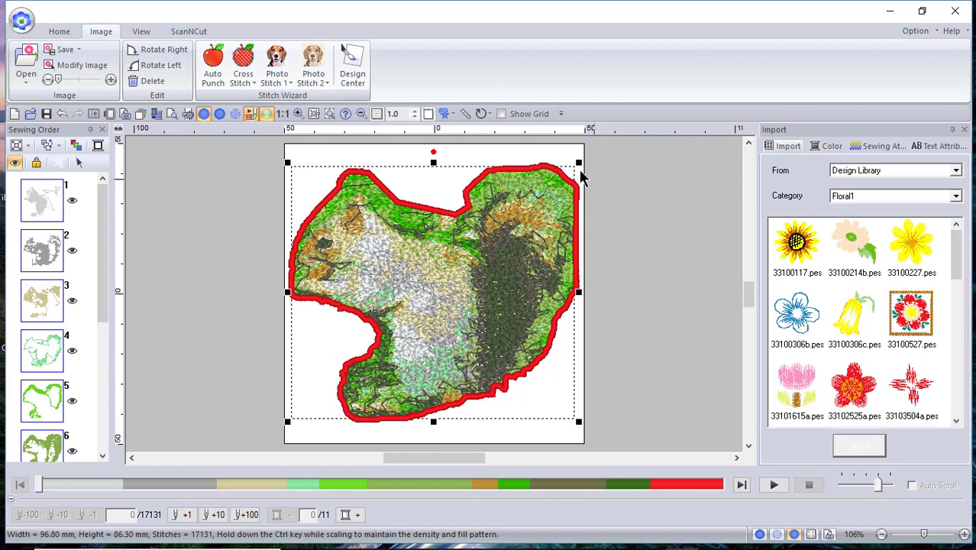
Change the line sew type of the red mask outline, the last item in the sewing order, to Stem Stitch
{"action": "left_click_drag", "start_coordinate": [103, 218], "coordinate": [98, 382]}
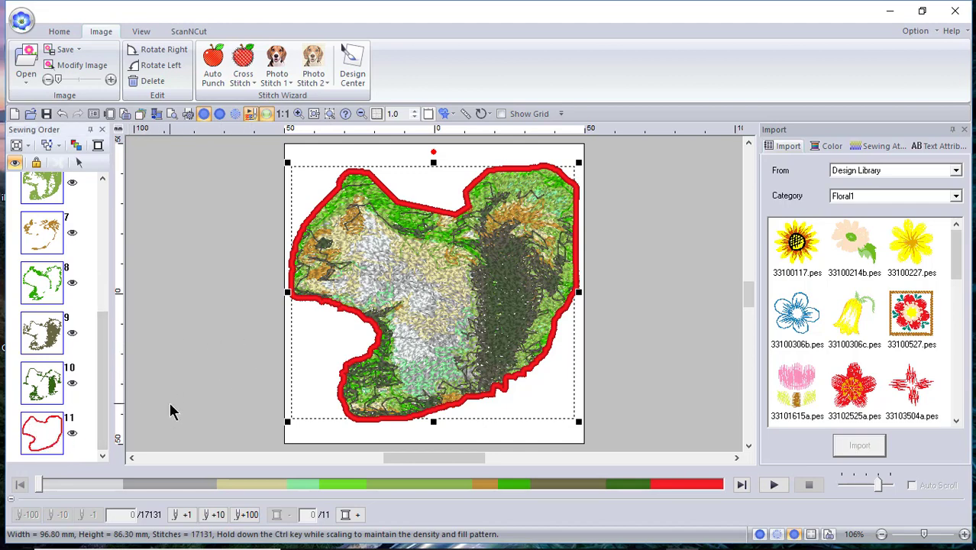
{"action": "left_click", "coordinate": [46, 437]}
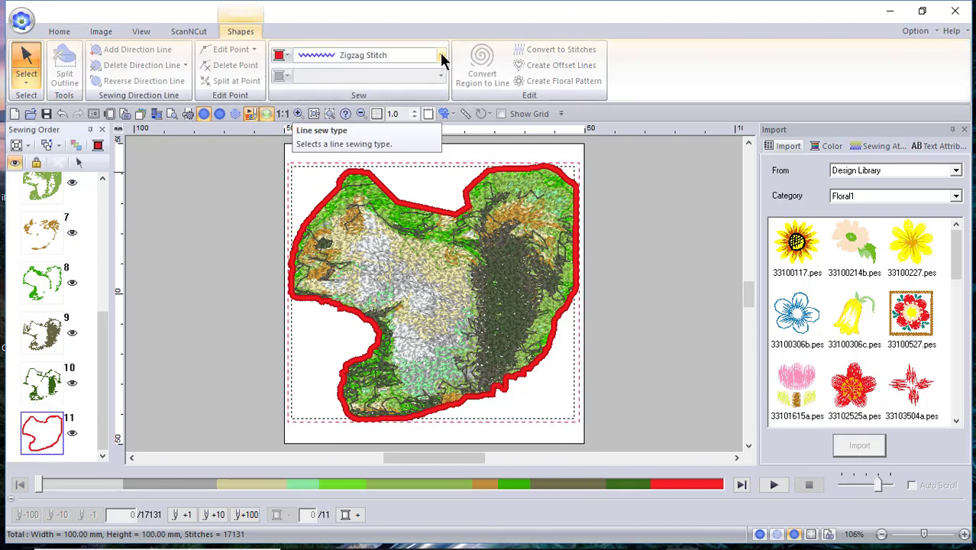
{"action": "left_click", "coordinate": [441, 56]}
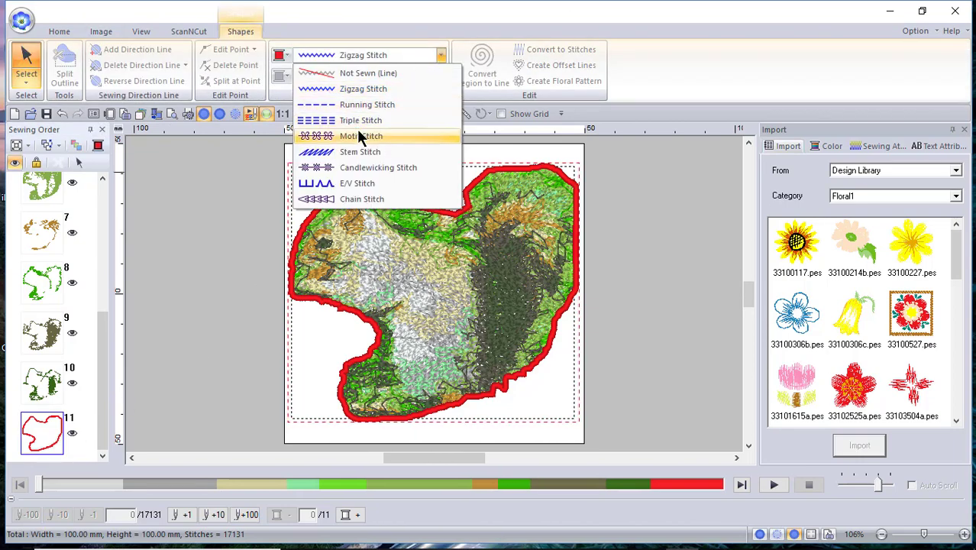
{"action": "left_click", "coordinate": [348, 152]}
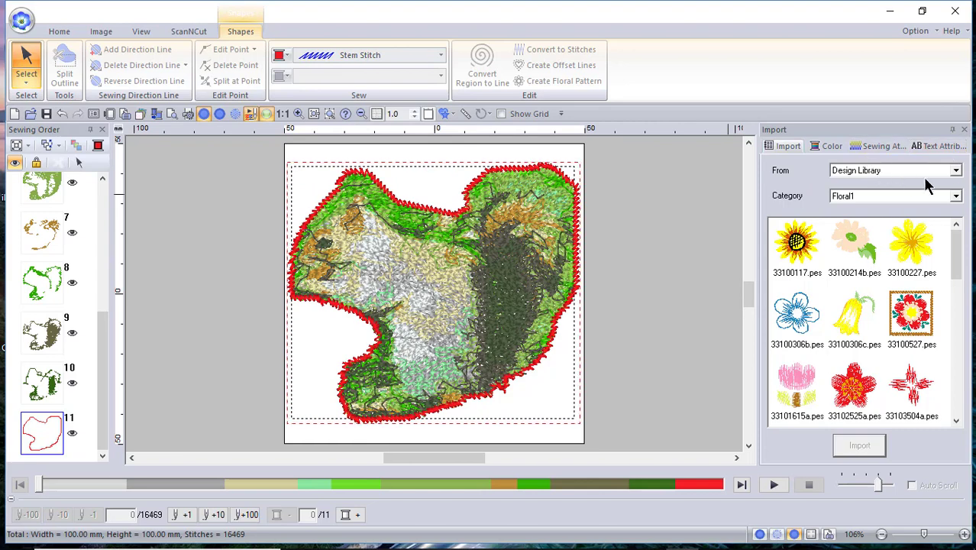
Recolor the mask outline with LEAF GREEN 509 from the BROTHER EMBROIDERY thread chart, and select the squirrel's photo stitching
{"action": "left_click", "coordinate": [831, 147]}
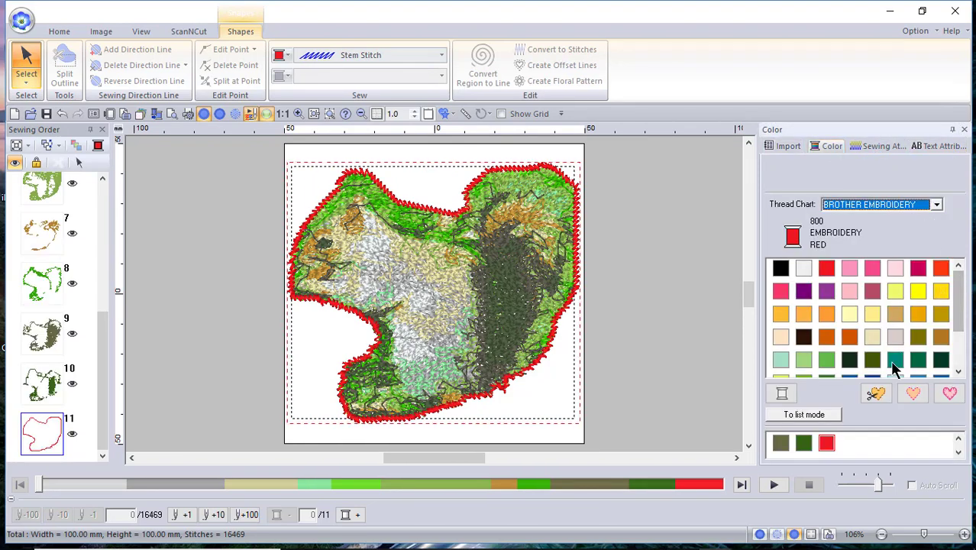
{"action": "left_click", "coordinate": [826, 360]}
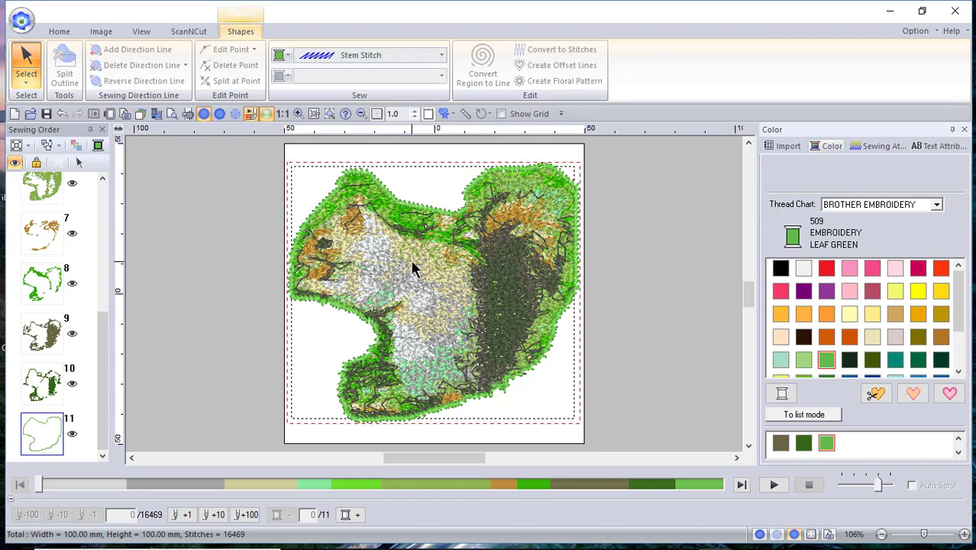
{"action": "left_click", "coordinate": [212, 165]}
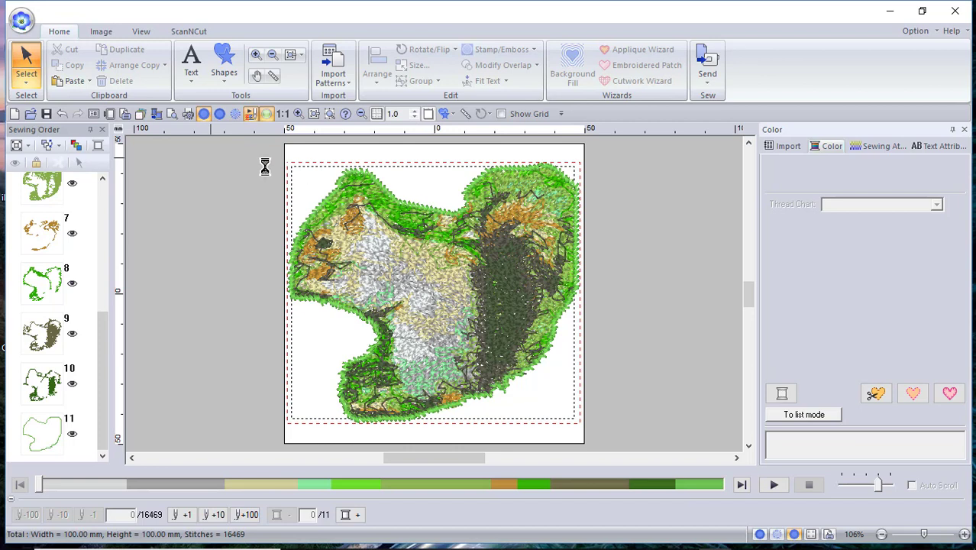
{"action": "left_click_drag", "start_coordinate": [569, 180], "coordinate": [646, 408]}
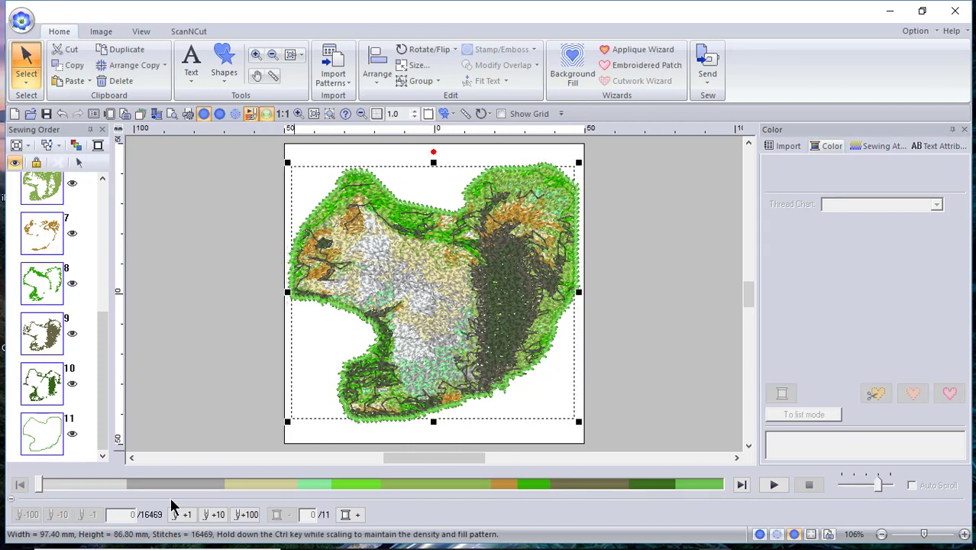
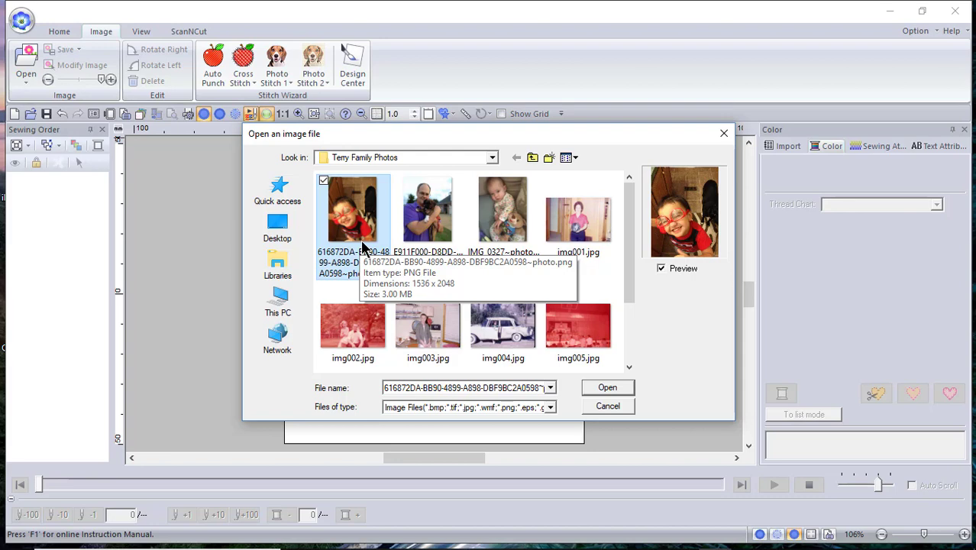
Open the photo of the boy in red glasses and fit its oval-masked area to the page, continuing to the stitch parameters
{"action": "left_click", "coordinate": [607, 388]}
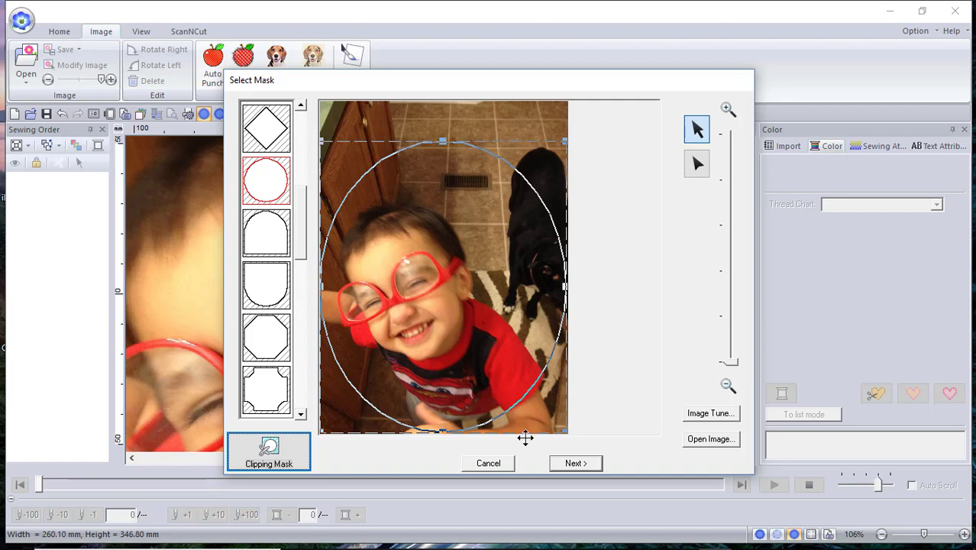
{"action": "left_click", "coordinate": [583, 463]}
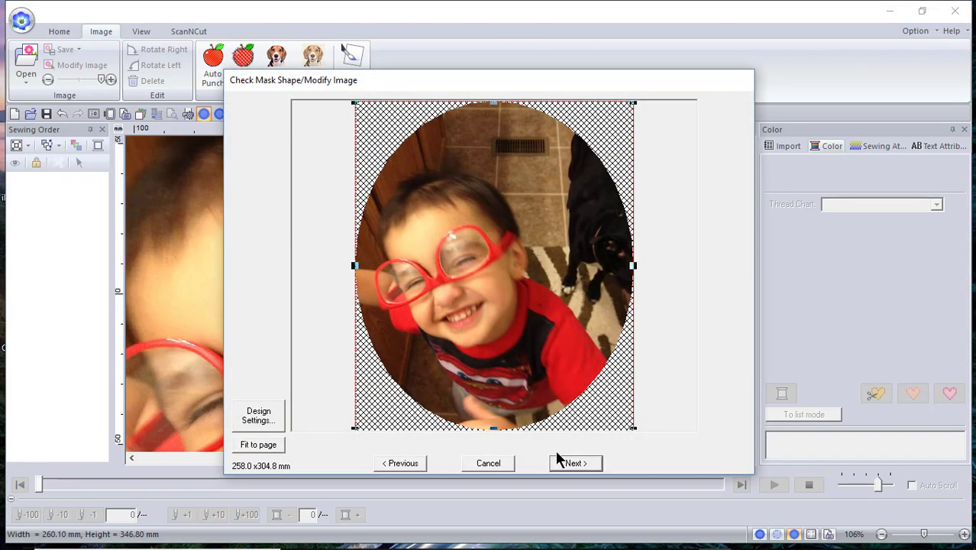
{"action": "left_click", "coordinate": [280, 444]}
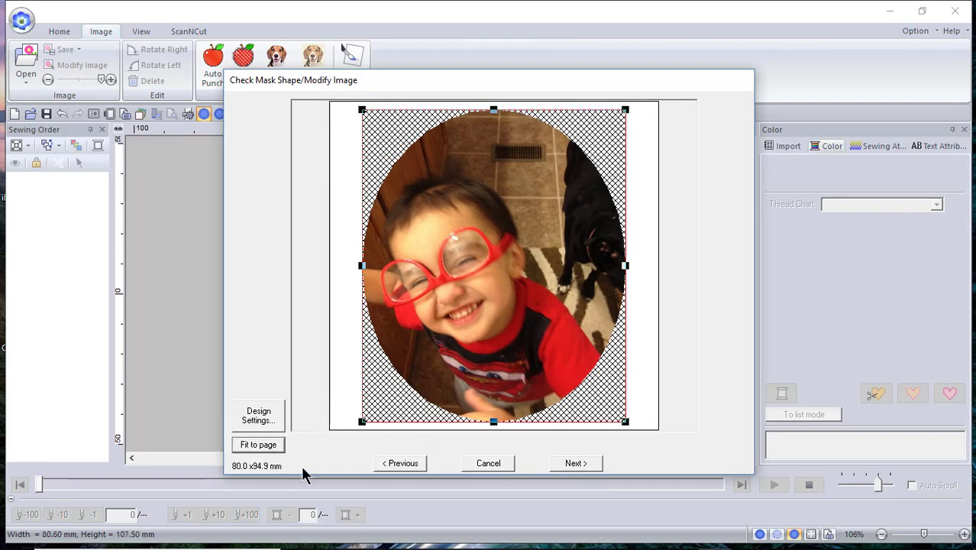
{"action": "left_click", "coordinate": [575, 463]}
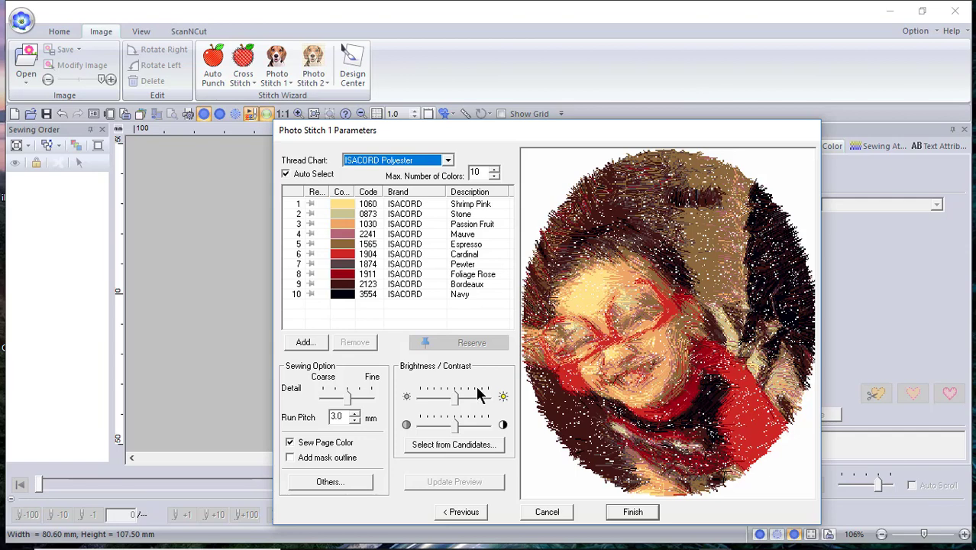
Set the boy photo's detail one notch finer and its run pitch to 2.5 mm, and update the preview
{"action": "left_click", "coordinate": [356, 394]}
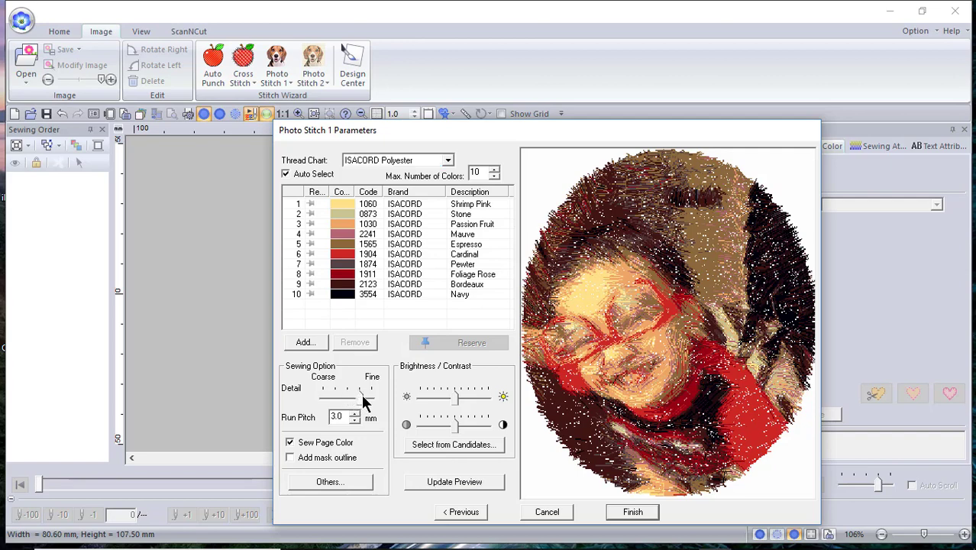
{"action": "left_click", "coordinate": [361, 395]}
{"action": "left_click", "coordinate": [360, 396]}
{"action": "double_click", "coordinate": [340, 417]}
{"action": "type", "text": "2.5"}
{"action": "left_click", "coordinate": [452, 479]}
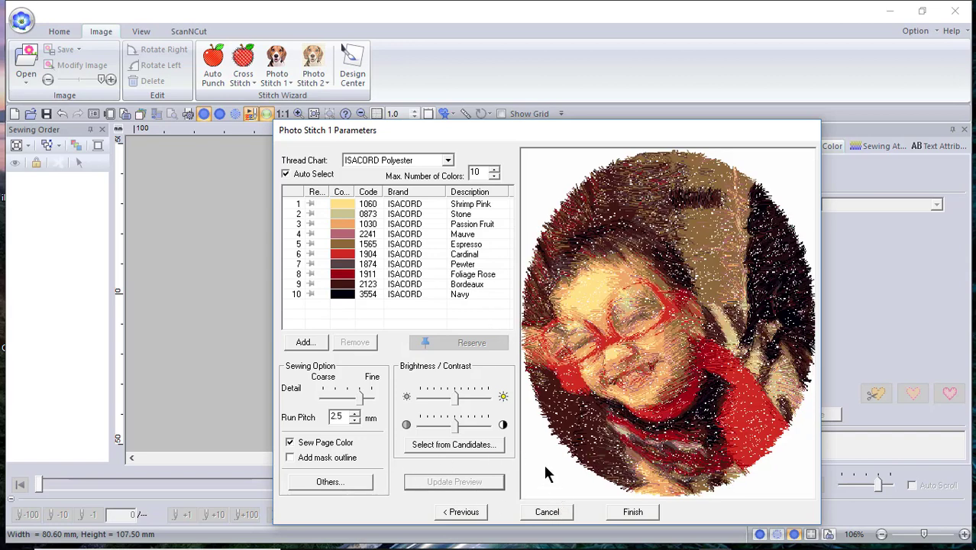
Raise the maximum number of colors for the boy's color photo stitch to 20 and update the preview
{"action": "left_click", "coordinate": [494, 170]}
{"action": "left_click", "coordinate": [495, 170]}
{"action": "left_click", "coordinate": [495, 170]}
{"action": "left_click", "coordinate": [495, 170]}
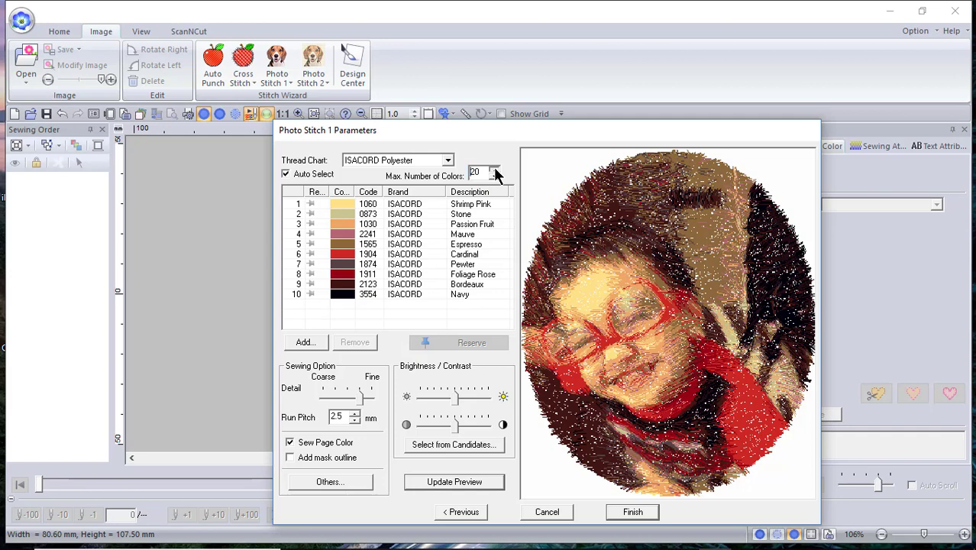
{"action": "left_click", "coordinate": [453, 480]}
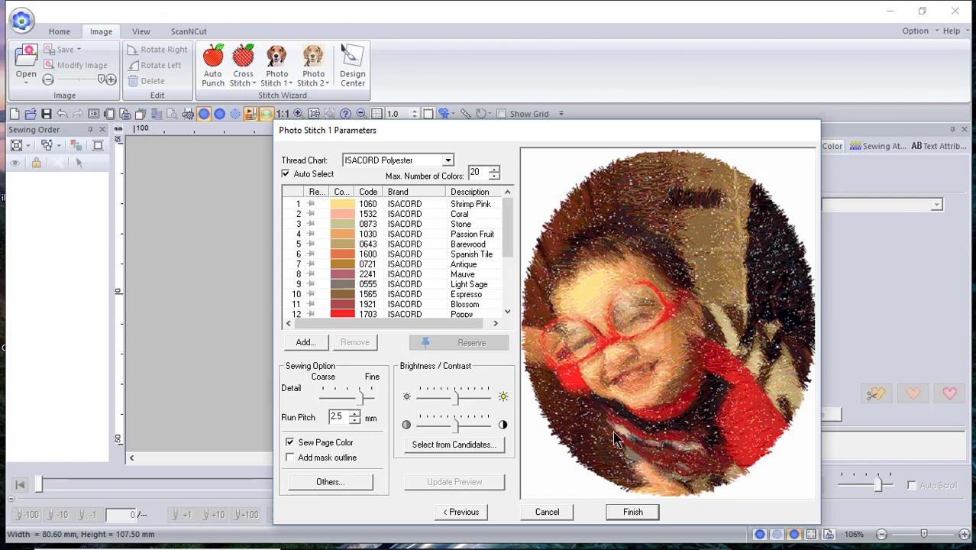
Raise the maximum number of colors to 25, update the preview, and finish the conversion into color embroidery
{"action": "left_click", "coordinate": [493, 172]}
{"action": "left_click", "coordinate": [494, 172]}
{"action": "left_click", "coordinate": [493, 172]}
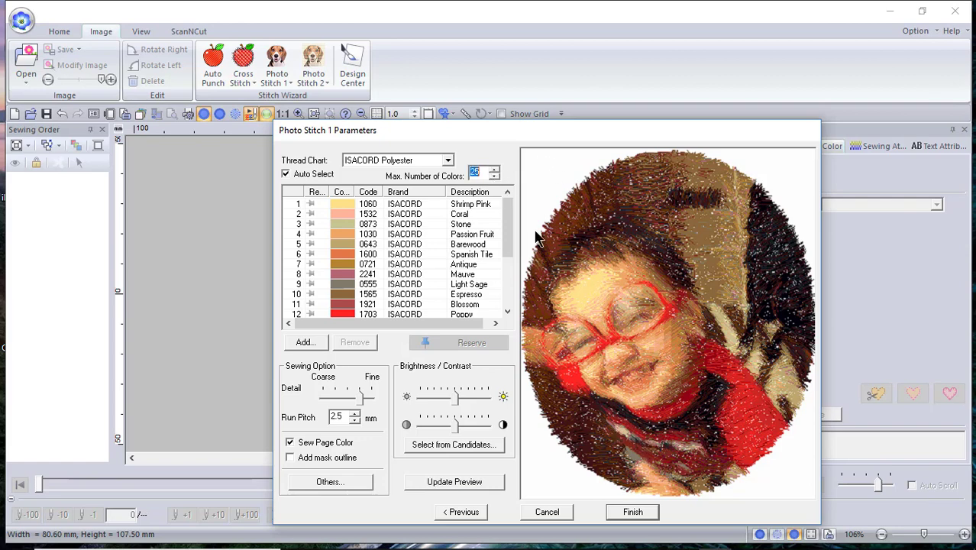
{"action": "left_click", "coordinate": [483, 482]}
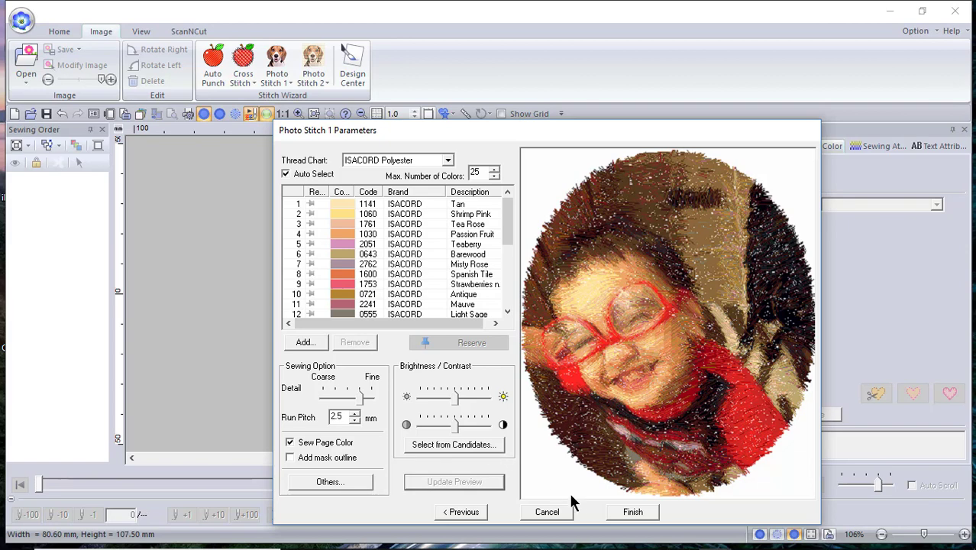
{"action": "left_click", "coordinate": [633, 513]}
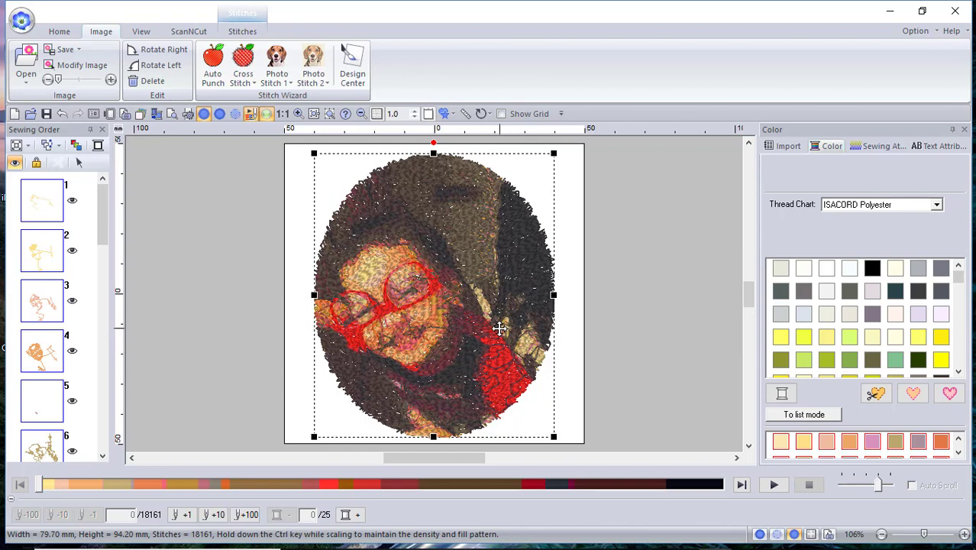
{"action": "right_click", "coordinate": [442, 354]}
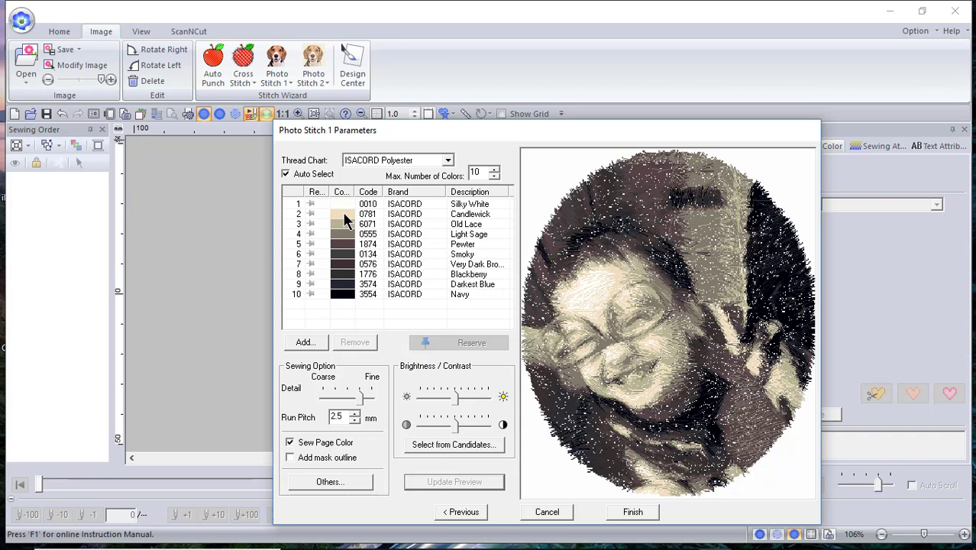
Add the thread color 2241 Mauve from the ISACORD Polyester chart to the sepia photo stitch colors
{"action": "left_click", "coordinate": [305, 343]}
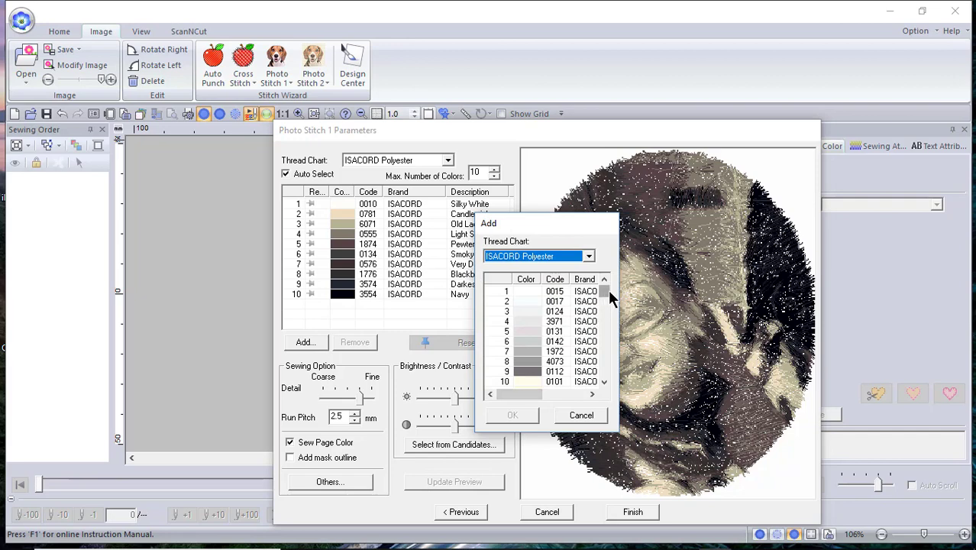
{"action": "left_click_drag", "start_coordinate": [603, 291], "coordinate": [606, 332]}
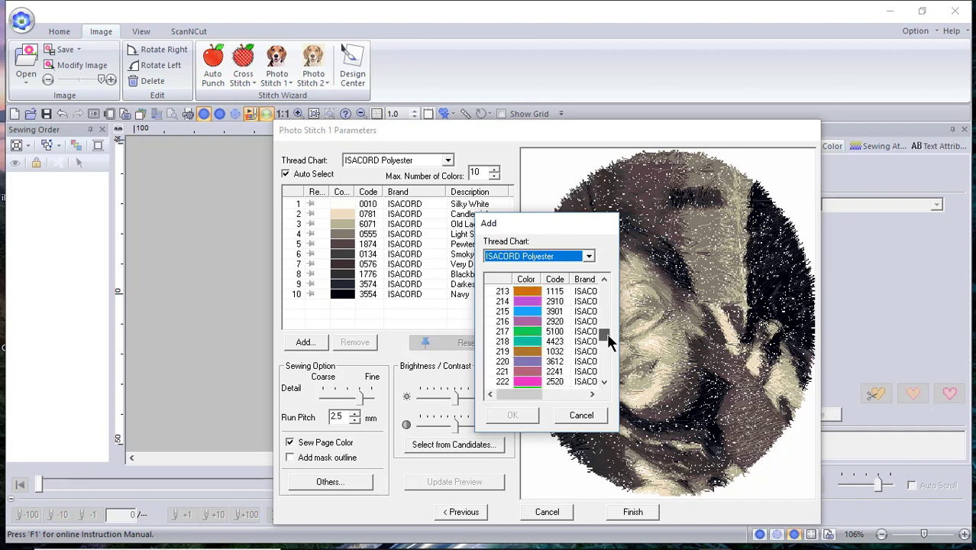
{"action": "left_click", "coordinate": [523, 371]}
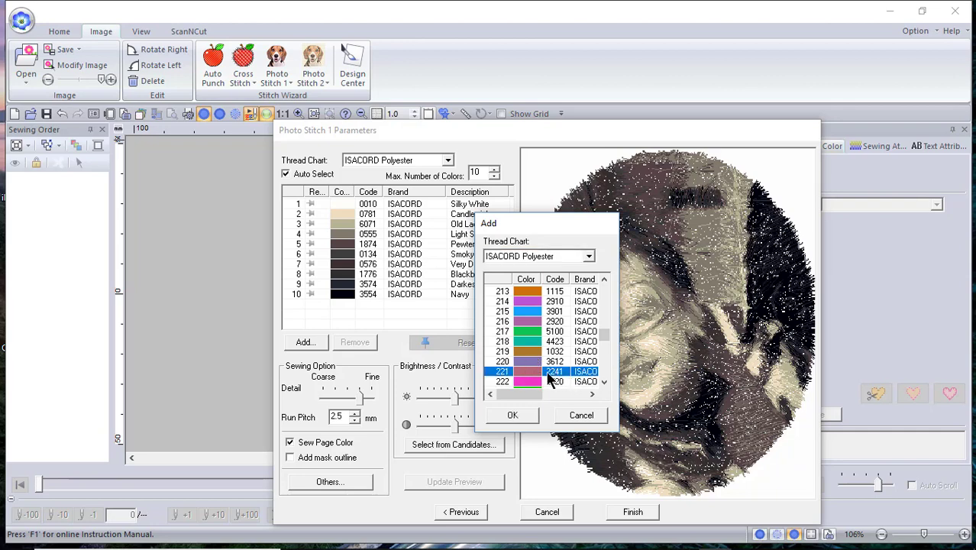
{"action": "left_click", "coordinate": [511, 415]}
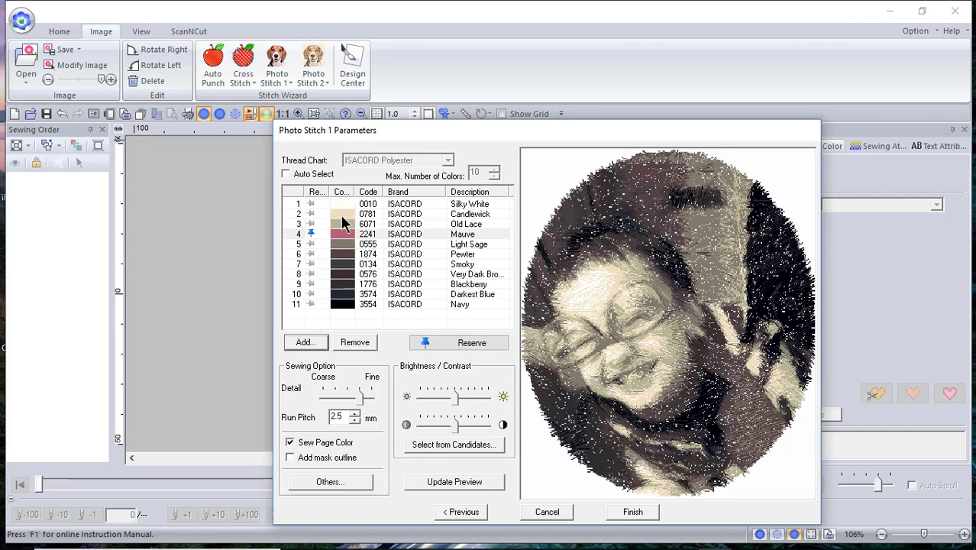
Remove 0781 Candlewick from the thread colors, update the preview, and leave the wizard without converting
{"action": "left_click", "coordinate": [342, 214]}
{"action": "left_click", "coordinate": [356, 343]}
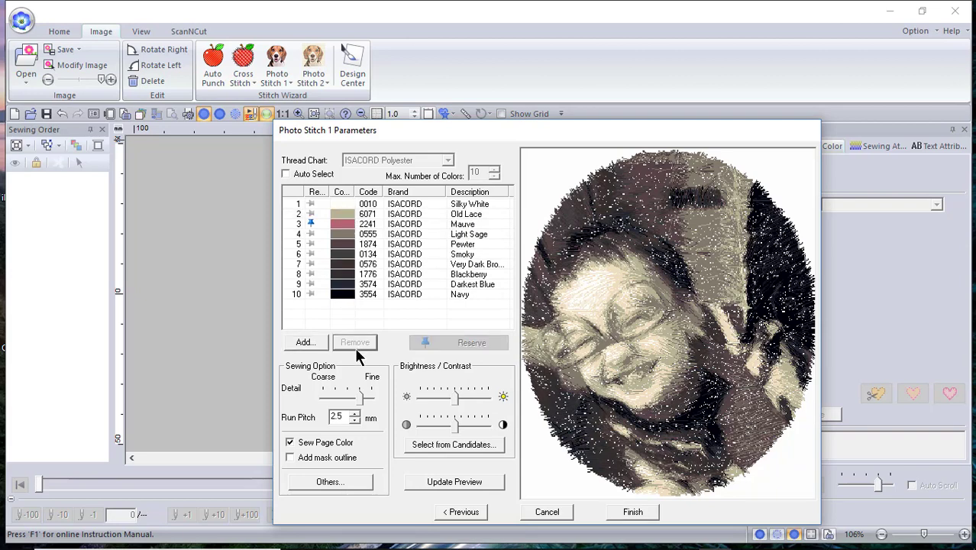
{"action": "left_click", "coordinate": [460, 481]}
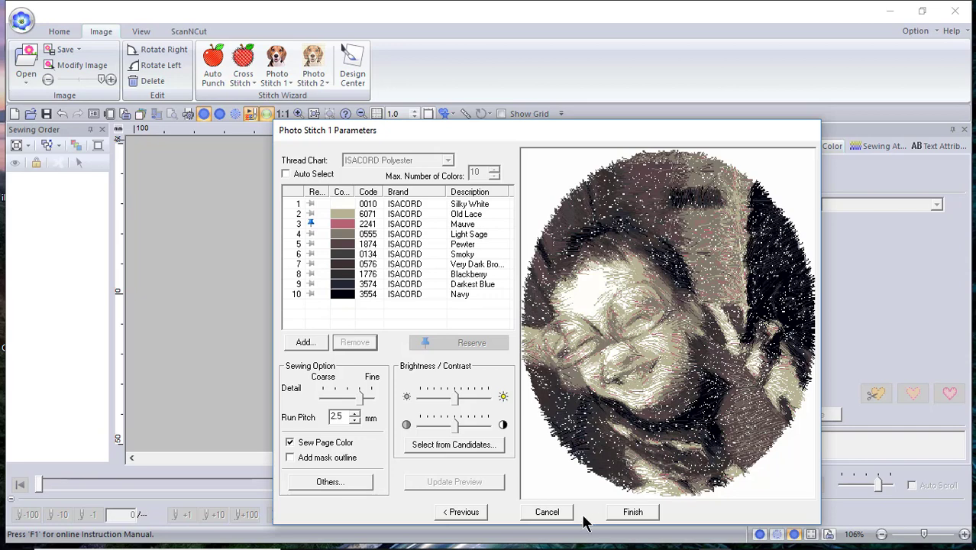
{"action": "left_click", "coordinate": [559, 513]}
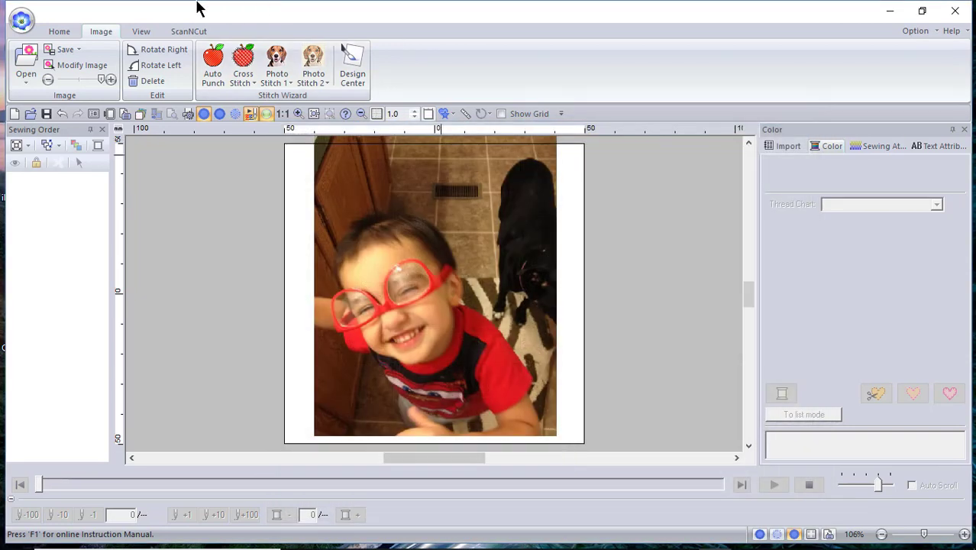
Start a Gray Photo Stitch 1 conversion of the boy photo, keeping the oval mask, and continue to the stitch parameters
{"action": "left_click", "coordinate": [277, 73]}
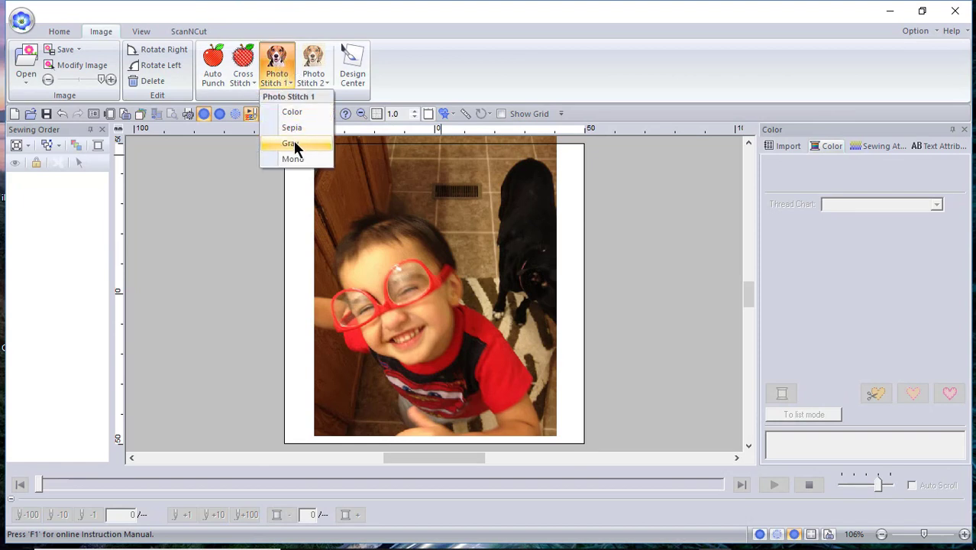
{"action": "left_click", "coordinate": [342, 164]}
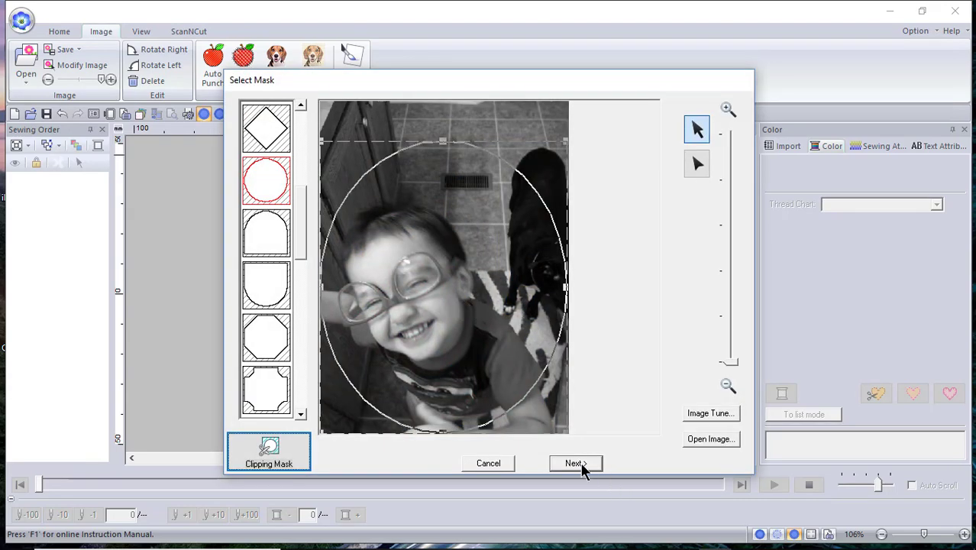
{"action": "left_click", "coordinate": [581, 465]}
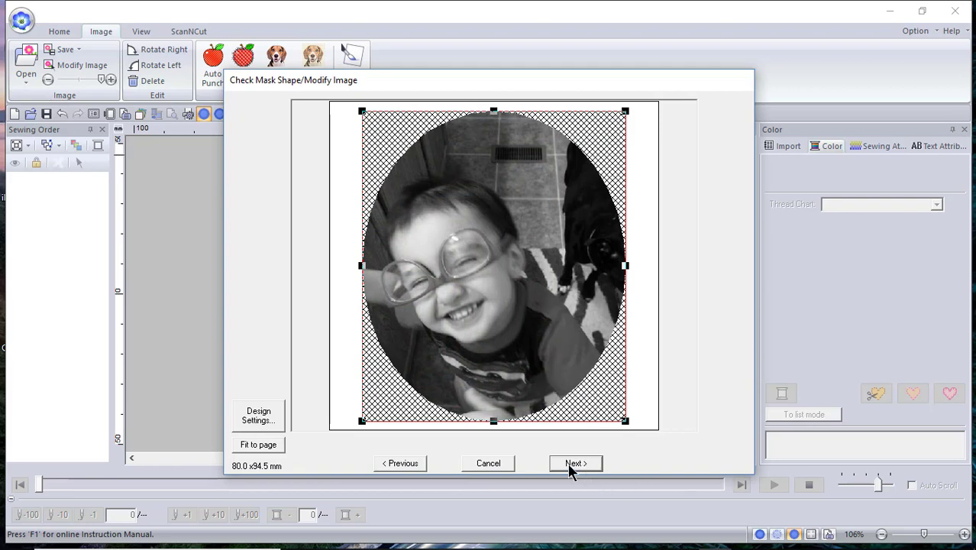
{"action": "left_click", "coordinate": [576, 462]}
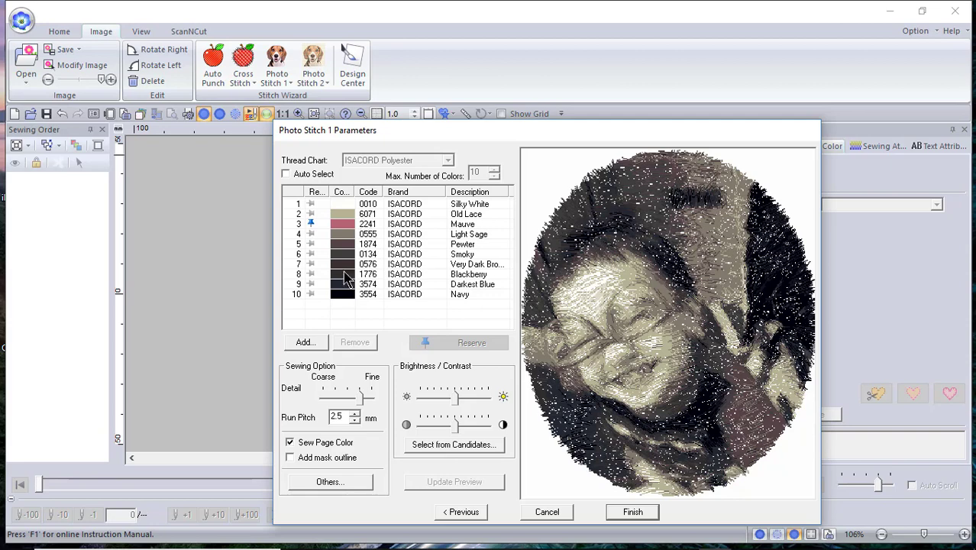
Release the reservation on thread color 2241 Mauve, remove that color from the list, and update the preview
{"action": "left_click", "coordinate": [310, 224]}
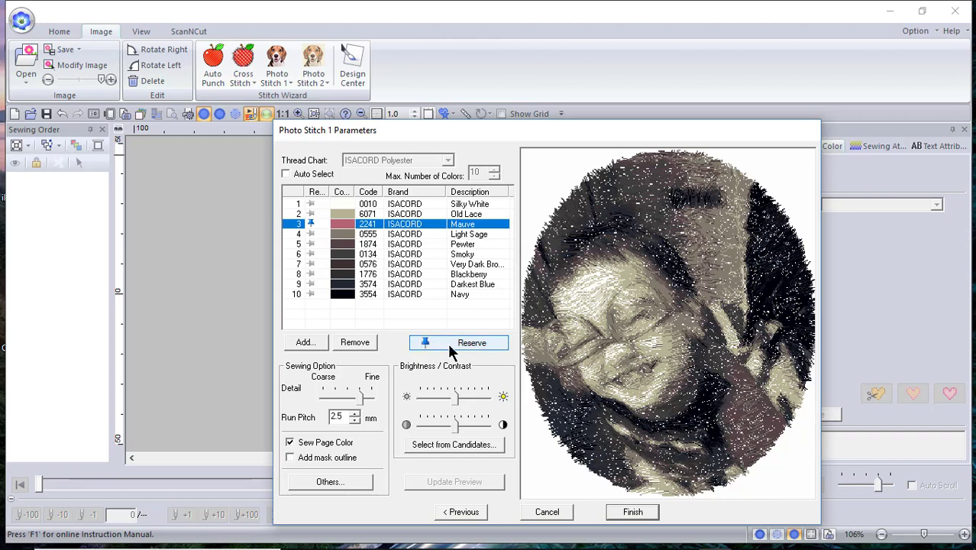
{"action": "left_click", "coordinate": [448, 345]}
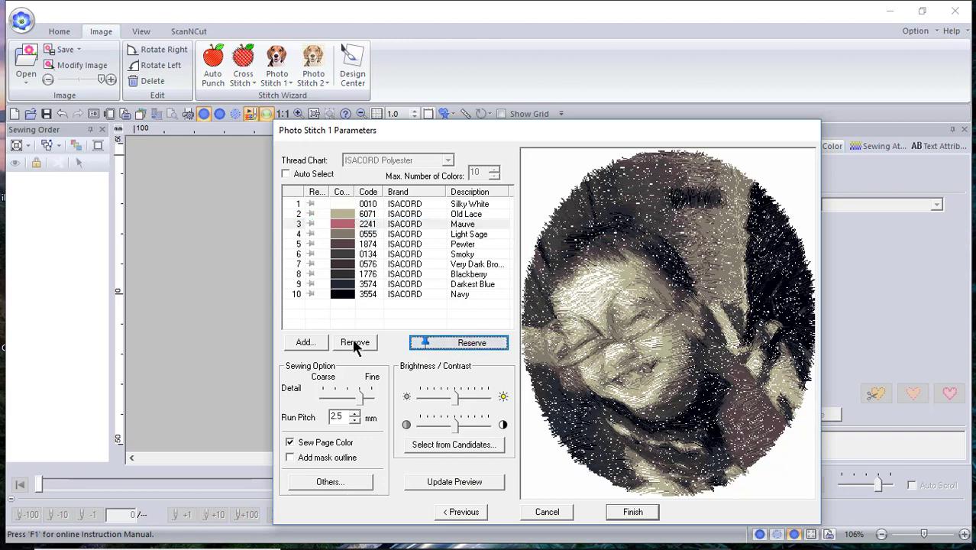
{"action": "left_click", "coordinate": [299, 225]}
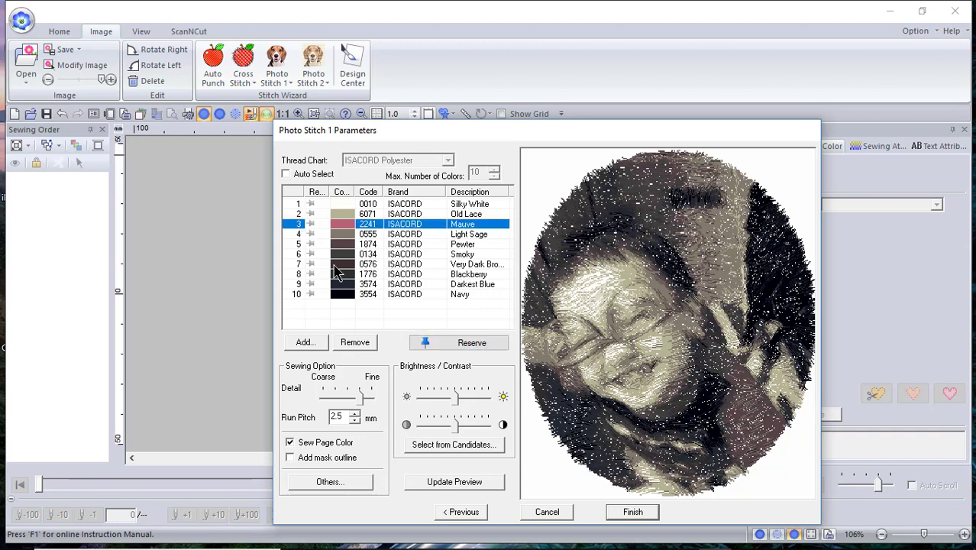
{"action": "left_click", "coordinate": [354, 342]}
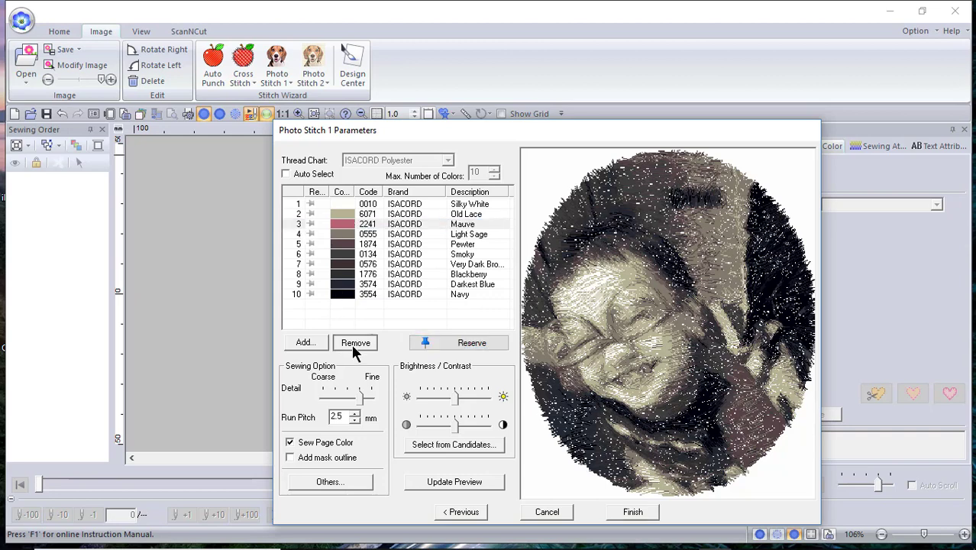
{"action": "left_click", "coordinate": [473, 483]}
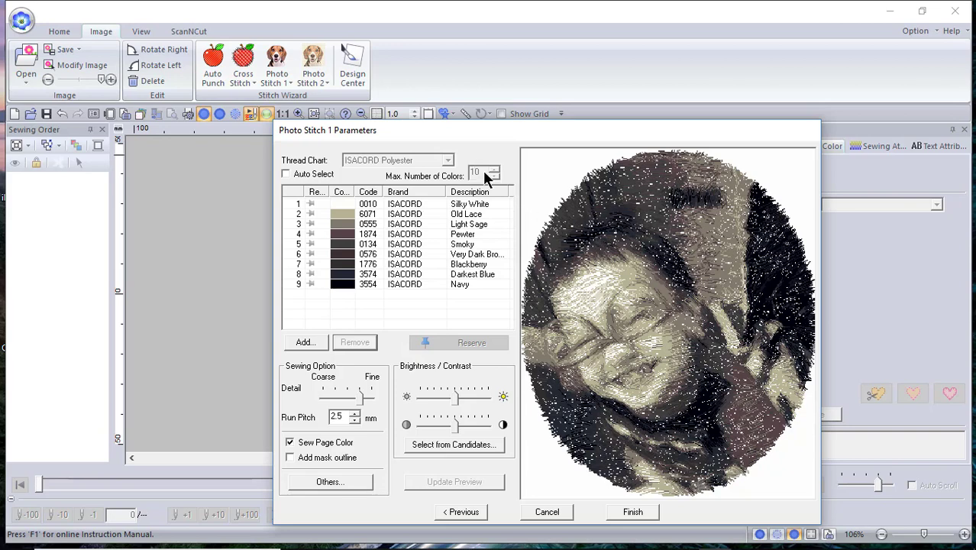
Turn on automatic color selection with a maximum of 15 colors, update the gray preview, and leave the wizard without converting
{"action": "left_click", "coordinate": [283, 172]}
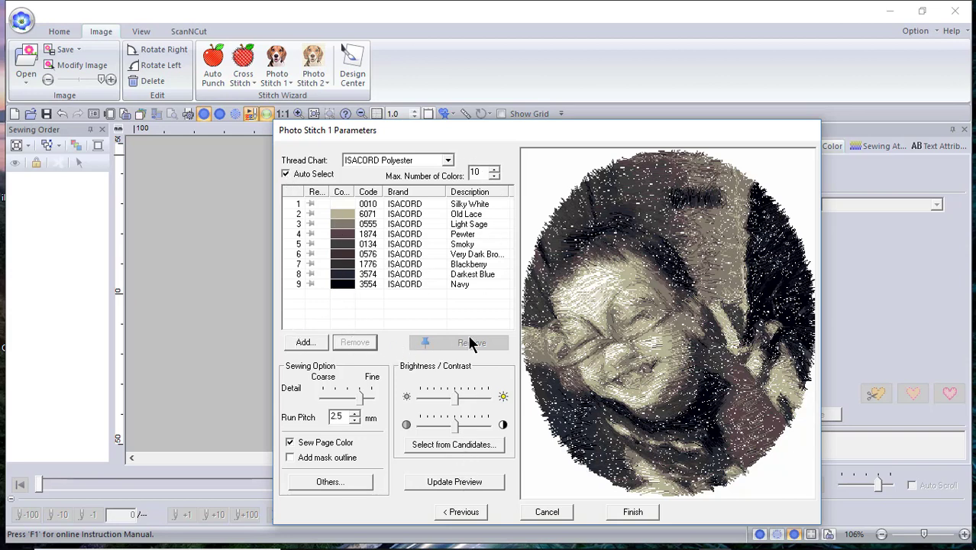
{"action": "left_click", "coordinate": [494, 169]}
{"action": "left_click", "coordinate": [494, 170]}
{"action": "left_click", "coordinate": [494, 169]}
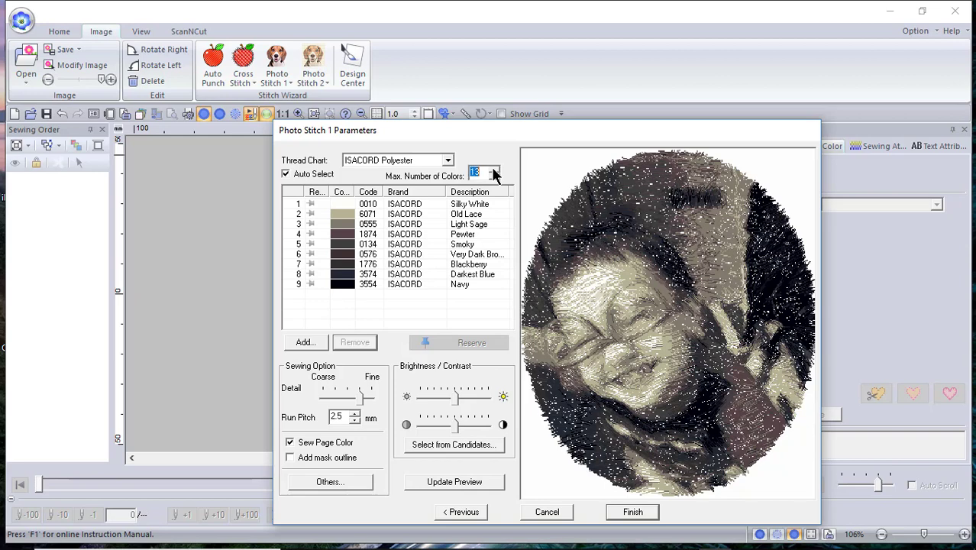
{"action": "left_click", "coordinate": [494, 169]}
{"action": "left_click", "coordinate": [494, 169]}
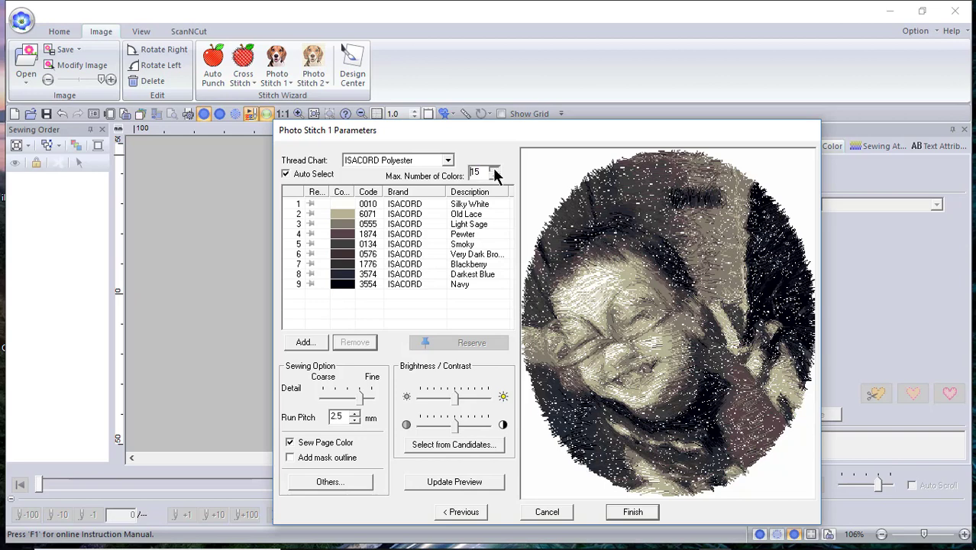
{"action": "left_click", "coordinate": [456, 482]}
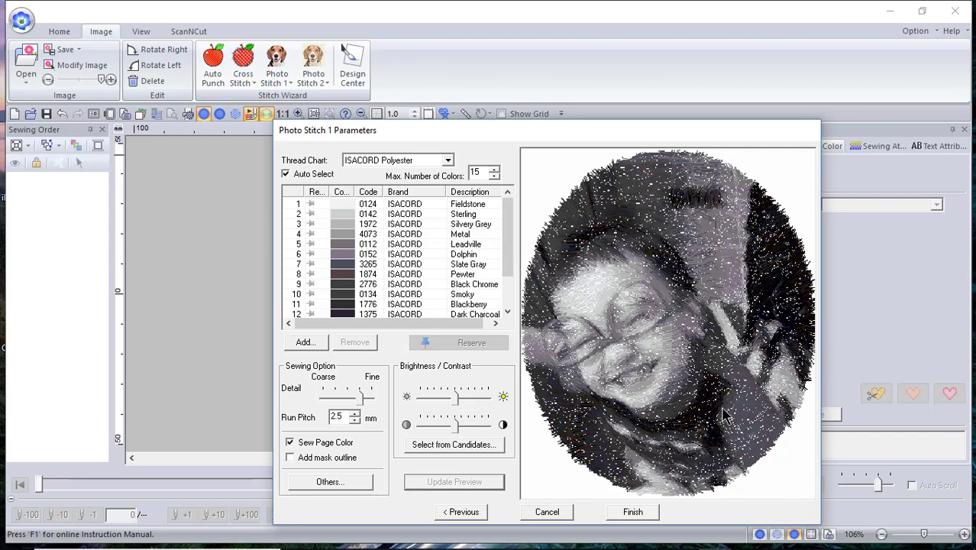
{"action": "left_click", "coordinate": [546, 511]}
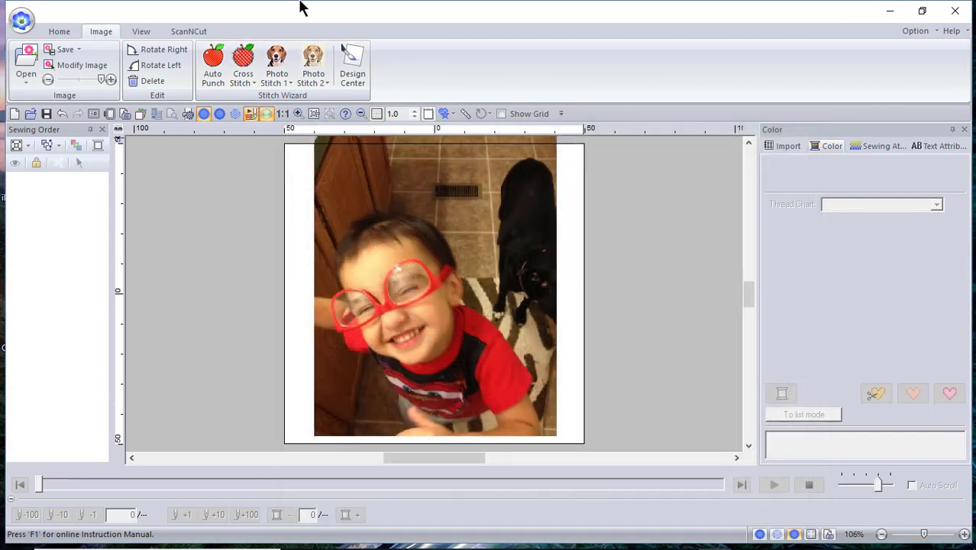
Start a Mono Photo Stitch 1 conversion and tune the image with contrast raised two notches and brightness left at the middle
{"action": "left_click", "coordinate": [278, 67]}
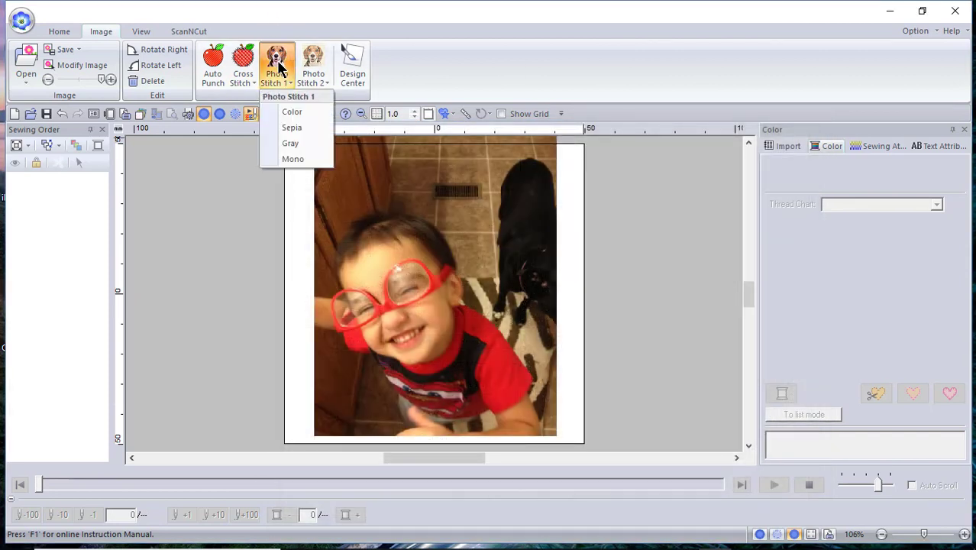
{"action": "left_click", "coordinate": [285, 159]}
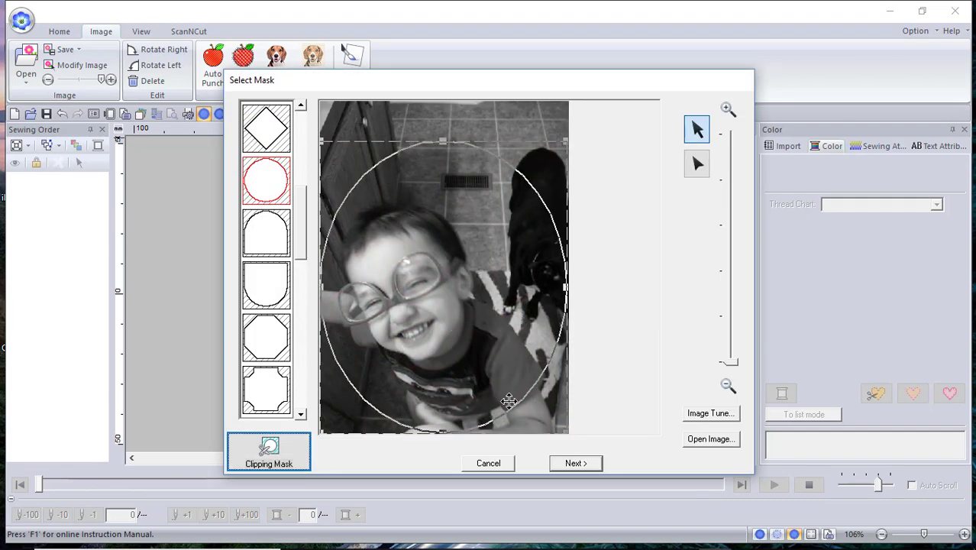
{"action": "left_click", "coordinate": [713, 414]}
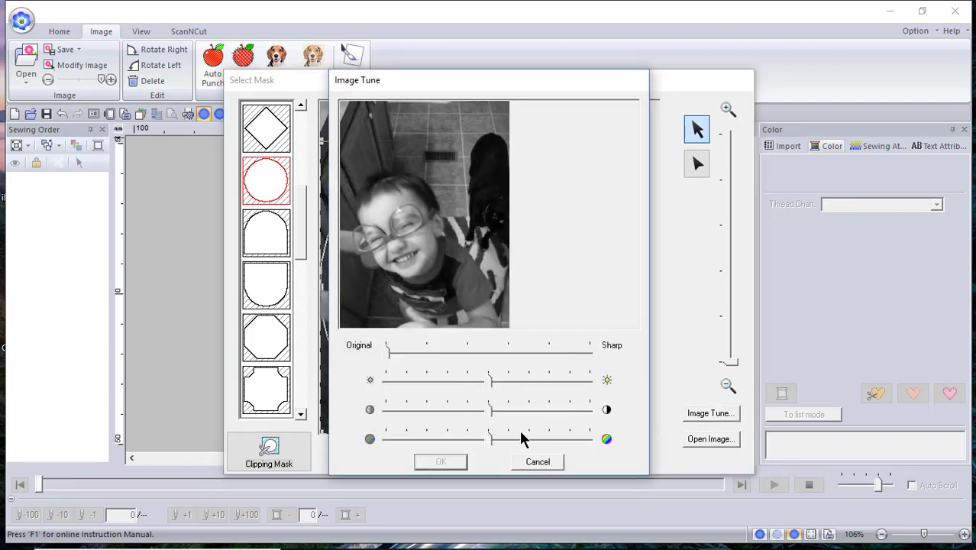
{"action": "left_click_drag", "start_coordinate": [489, 411], "coordinate": [525, 411]}
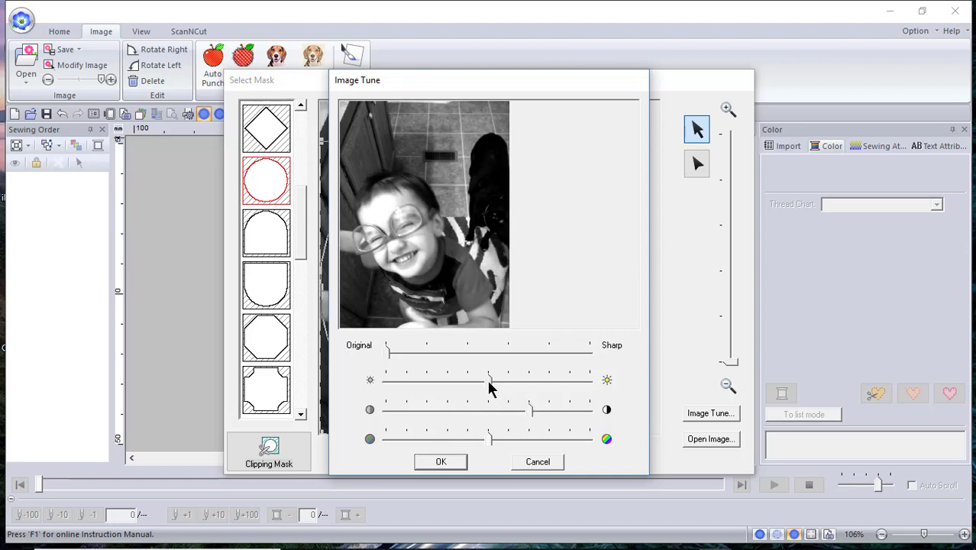
{"action": "left_click_drag", "start_coordinate": [488, 382], "coordinate": [468, 387]}
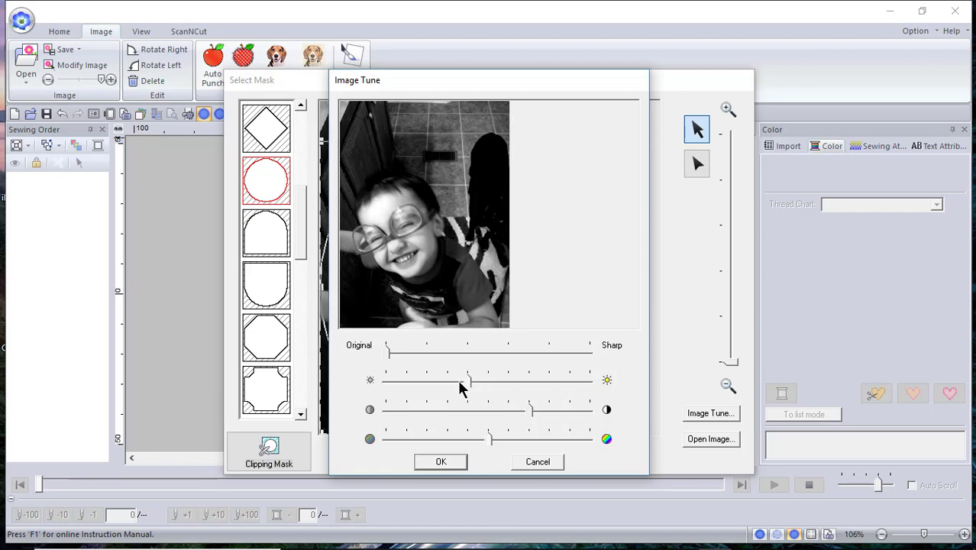
{"action": "left_click_drag", "start_coordinate": [461, 382], "coordinate": [486, 388]}
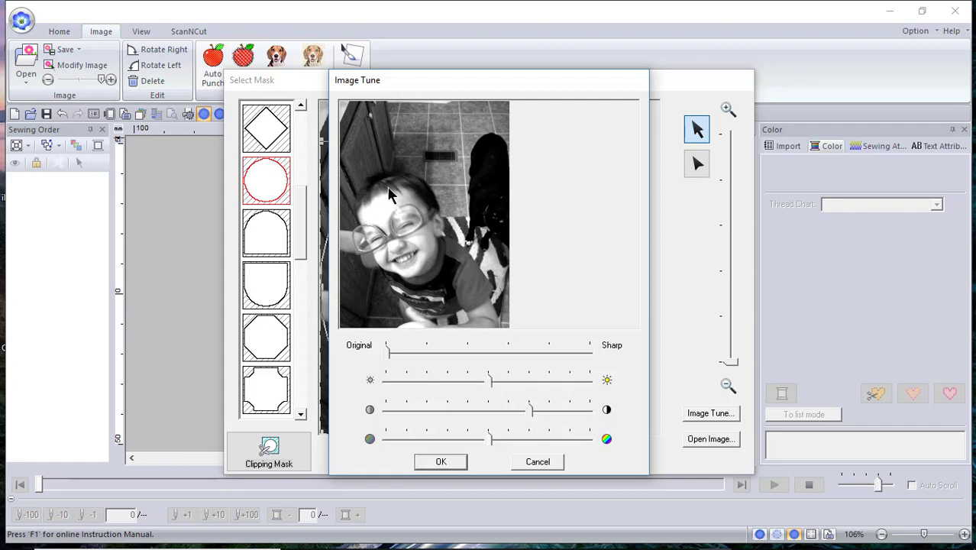
{"action": "left_click", "coordinate": [441, 462]}
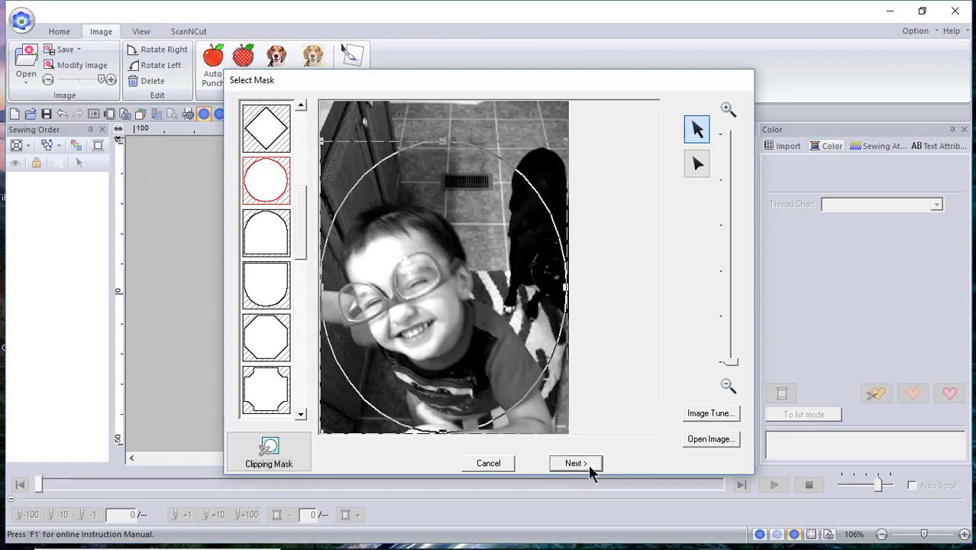
Accept the oval mask and the gray balance page as they are, continuing to the mono stitch parameters
{"action": "left_click", "coordinate": [588, 465]}
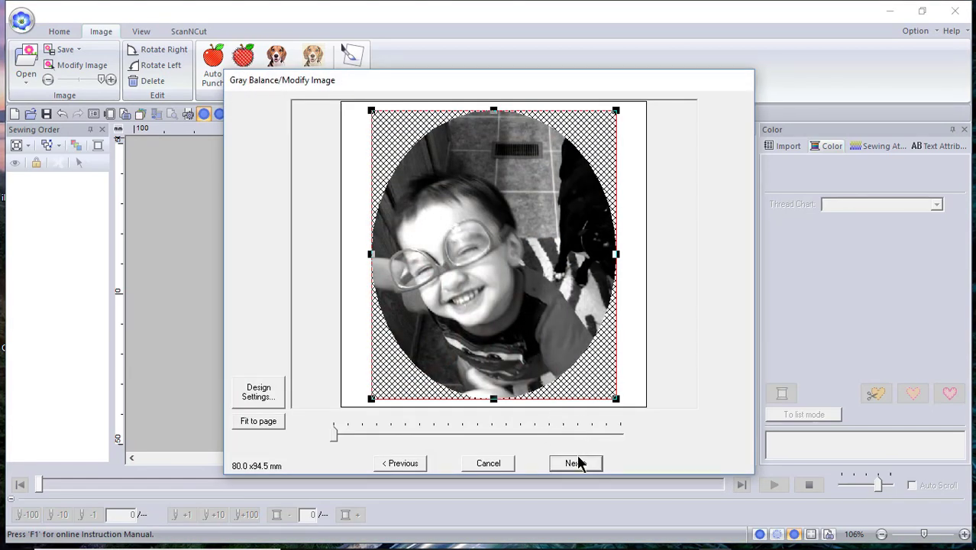
{"action": "left_click", "coordinate": [578, 463]}
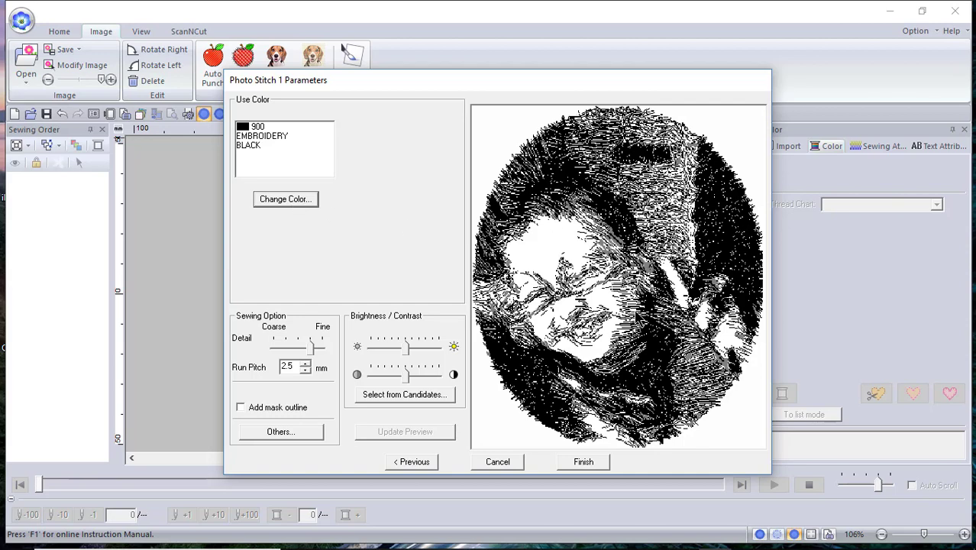
{"action": "left_click", "coordinate": [940, 498]}
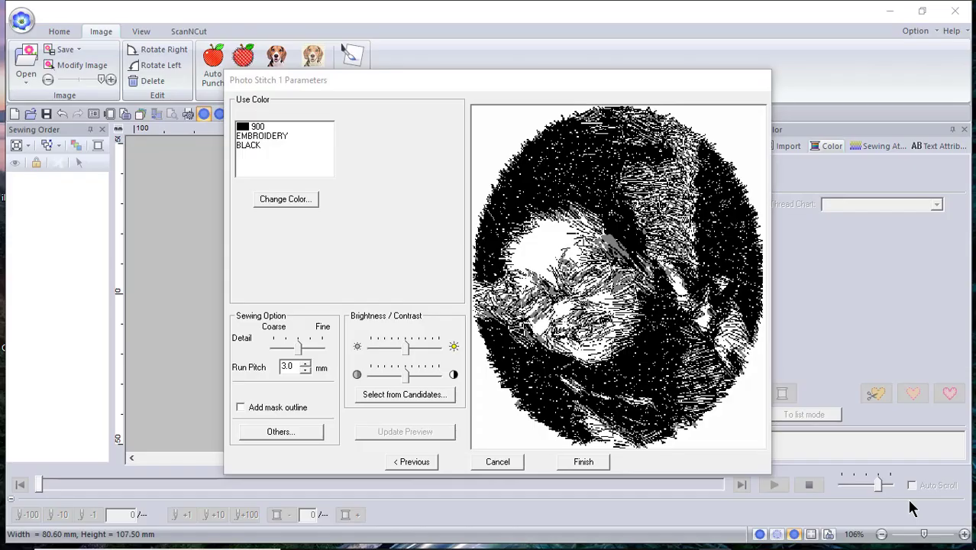